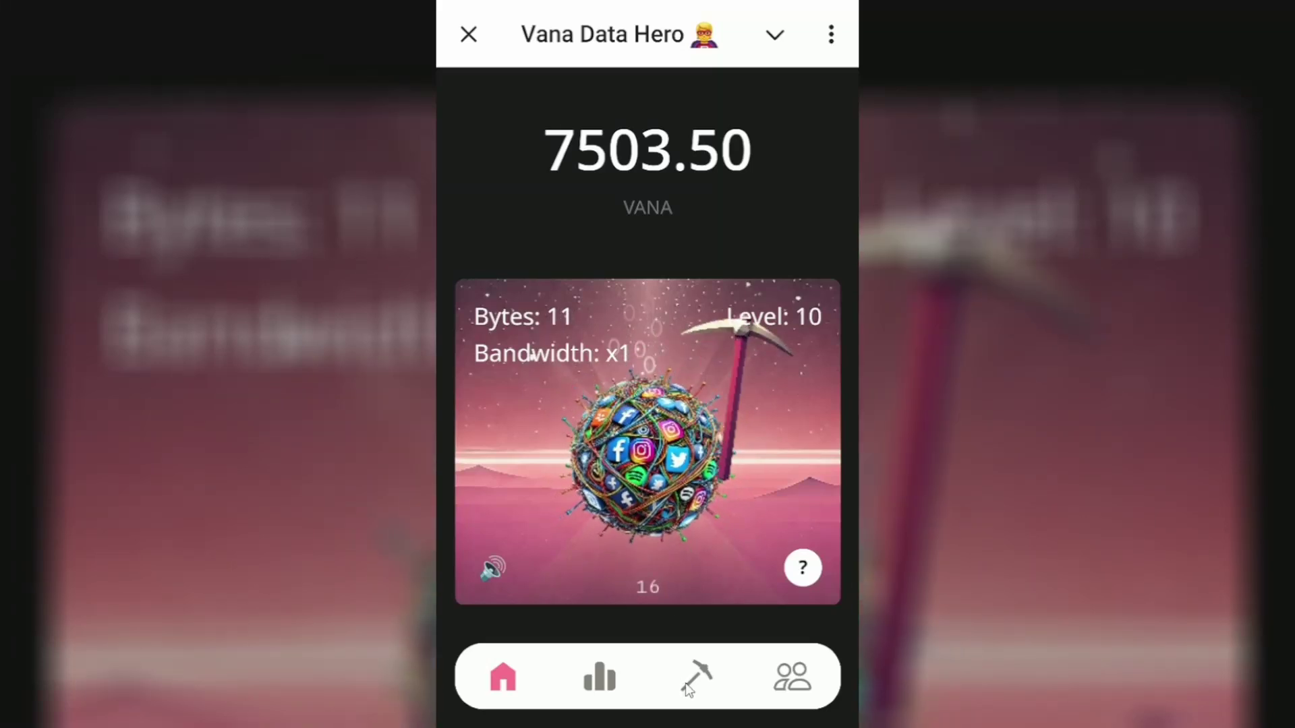
Step: Leave the mining game for the Challenges list using the pickaxe tab
left_click(688, 684)
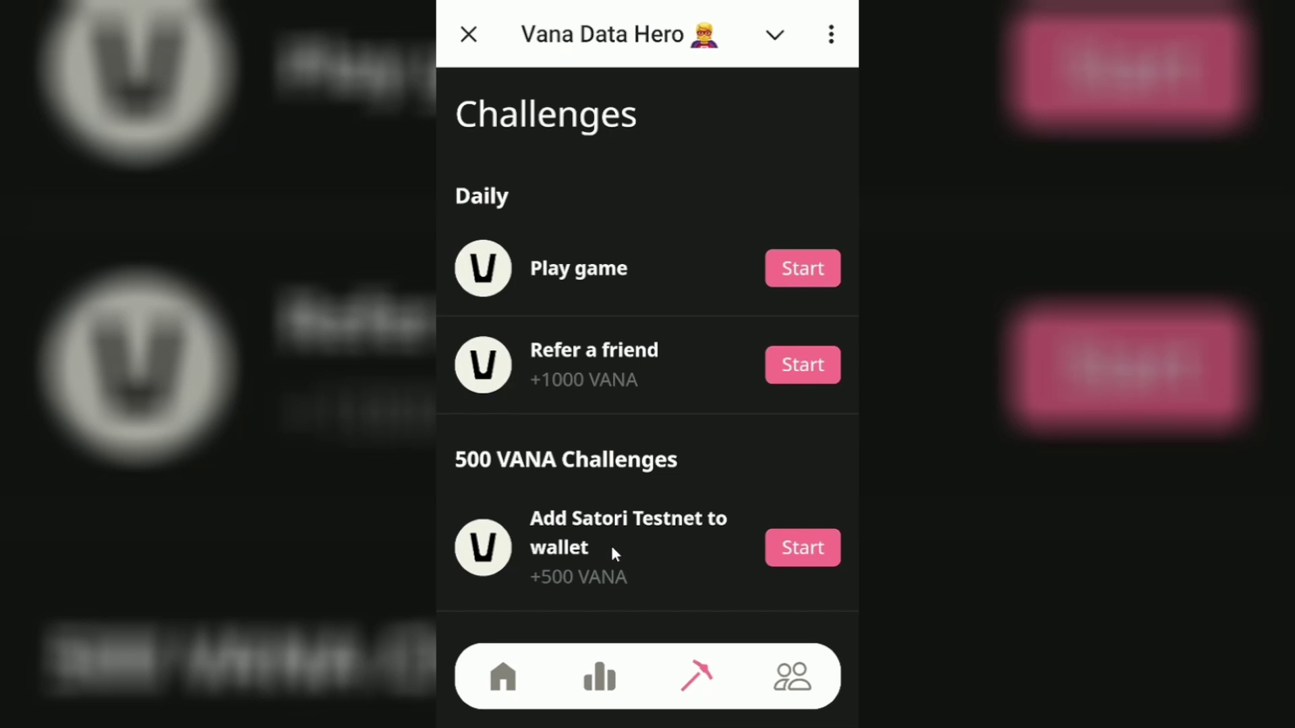
Step: Start the 500 VANA 'Add Satori Testnet to wallet' challenge and scroll its docs to Satori Testnet
left_click(812, 548)
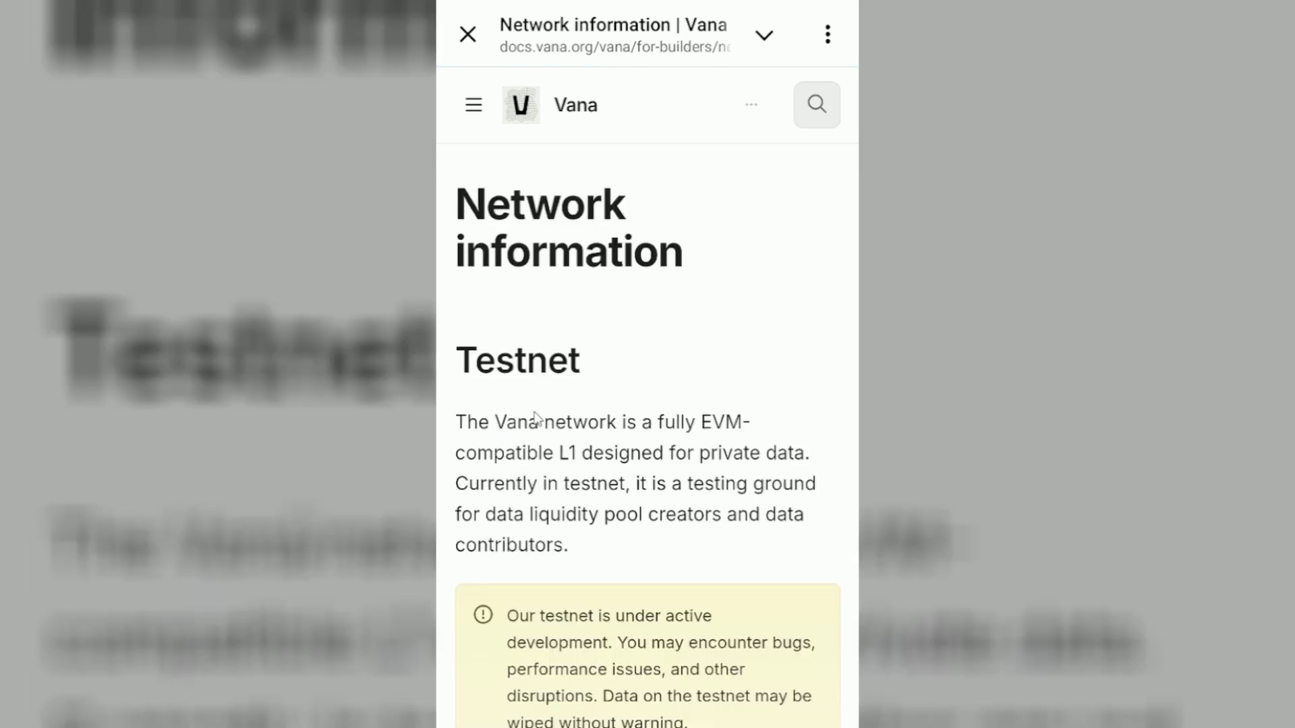
scroll(589, 408, "down", 5)
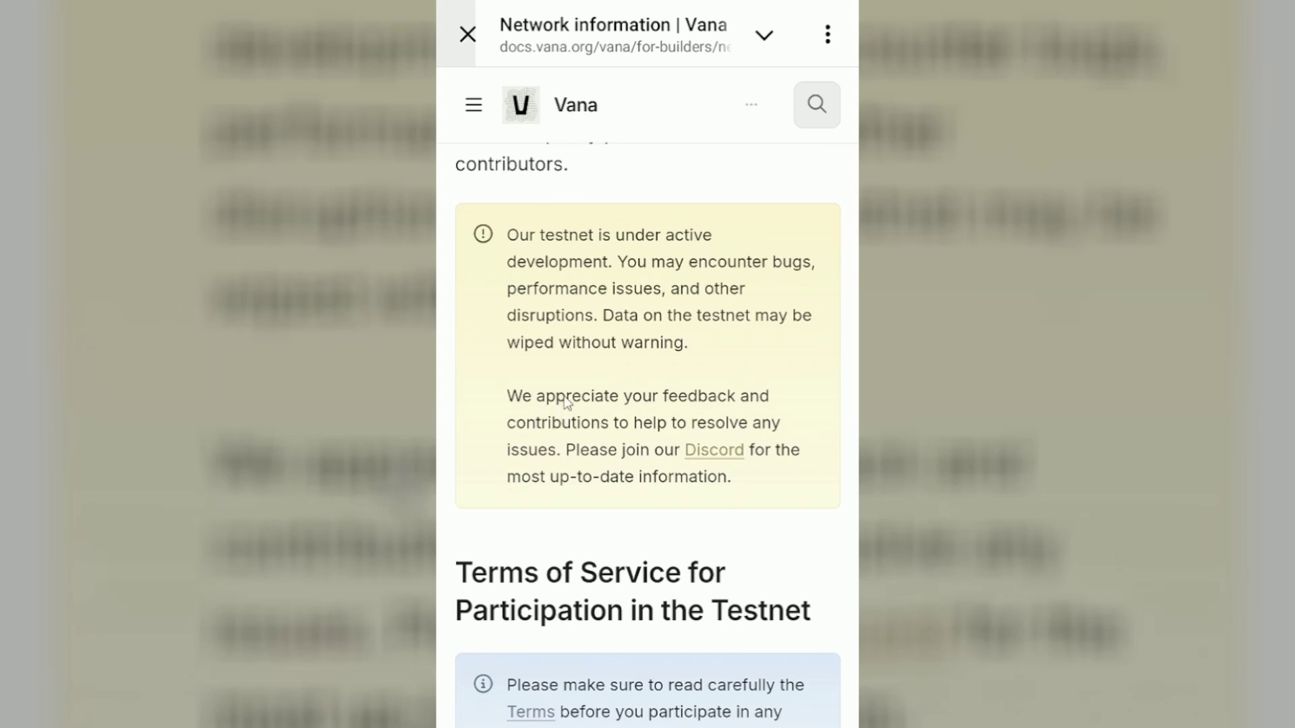
scroll(563, 420, "down", 5)
scroll(580, 364, "down", 2)
scroll(599, 315, "down", 6)
scroll(599, 315, "down", 5)
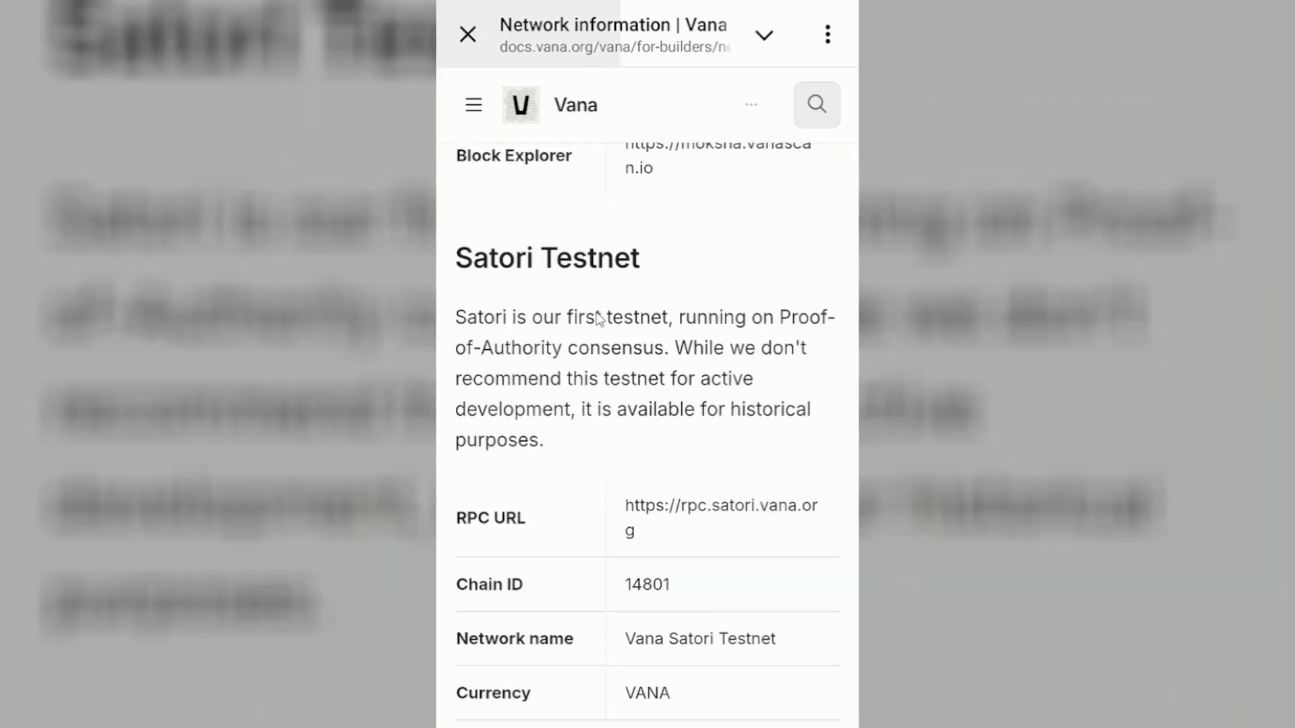
scroll(599, 317, "up", 15)
scroll(599, 318, "down", 1)
Step: Close the network docs and challenge dialog, then scroll down the Challenges list
left_click(467, 33)
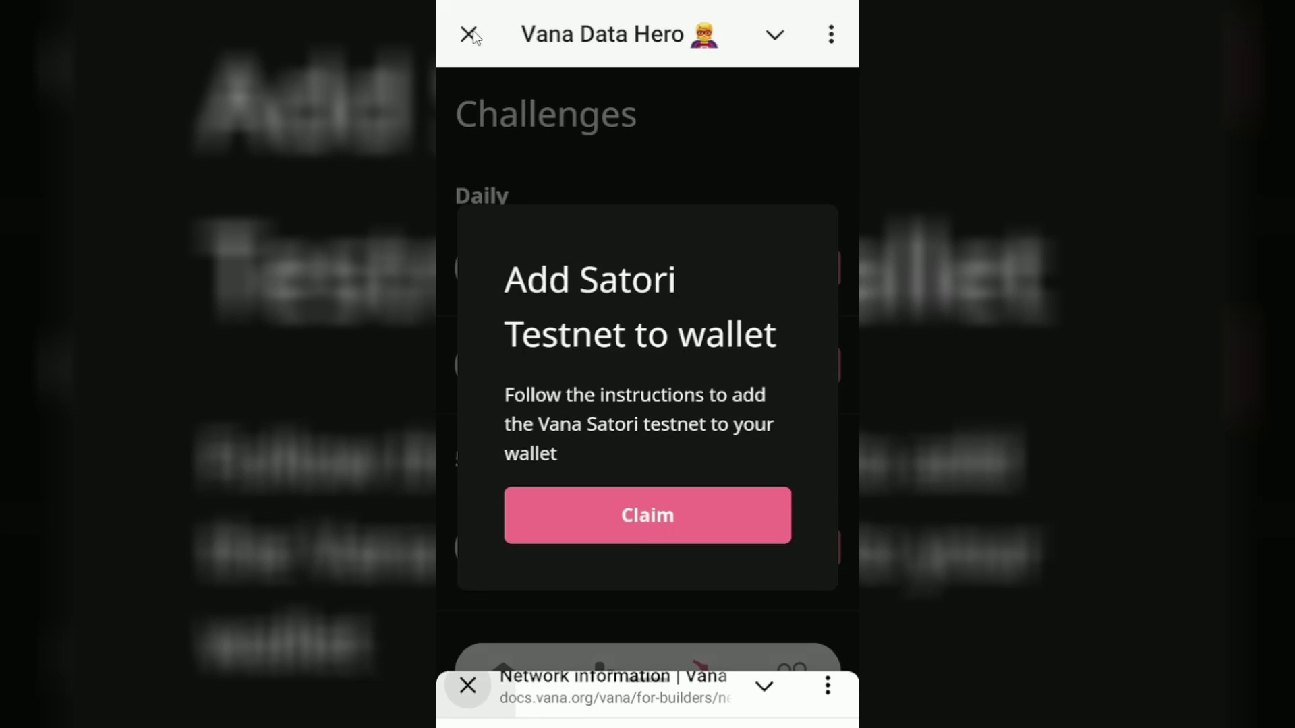
left_click(664, 520)
scroll(641, 350, "down", 3)
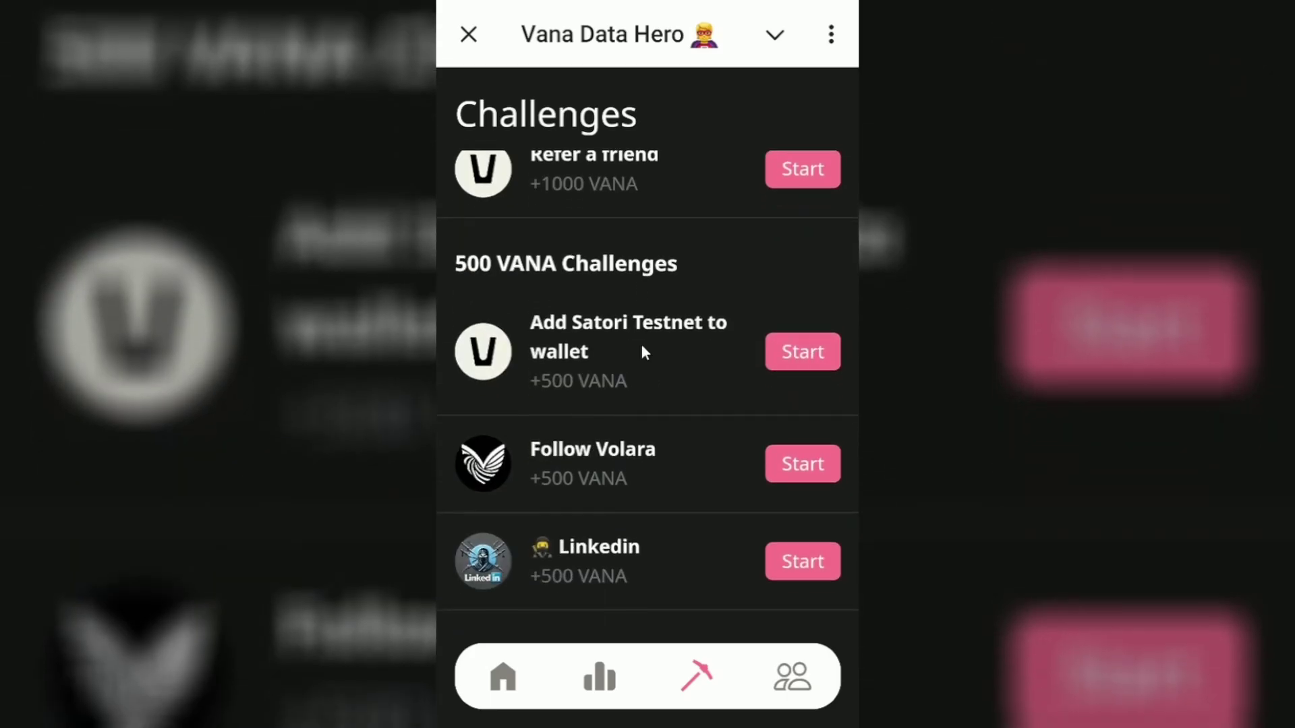
scroll(630, 384, "down", 1)
scroll(653, 196, "down", 2)
scroll(612, 392, "down", 1)
scroll(607, 385, "down", 4)
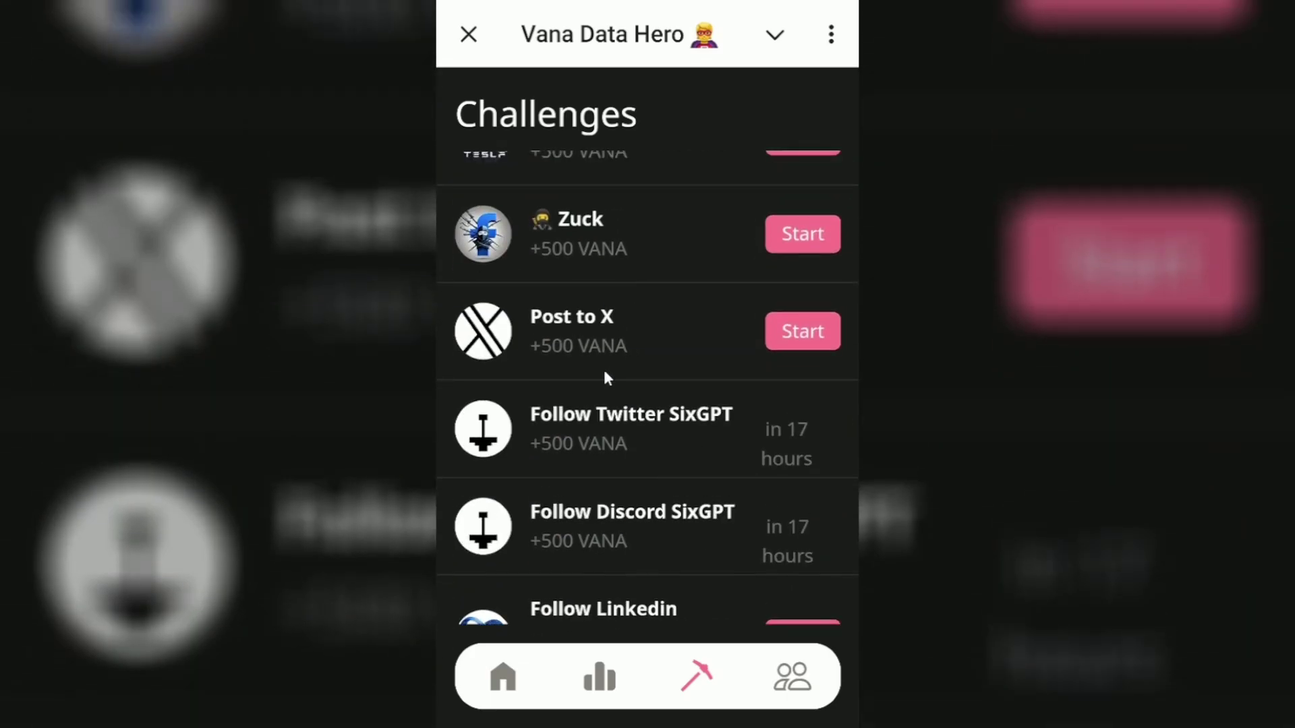
Step: Start the 5000 VANA Connect Wallet challenge
scroll(610, 405, "down", 3)
scroll(607, 377, "down", 2)
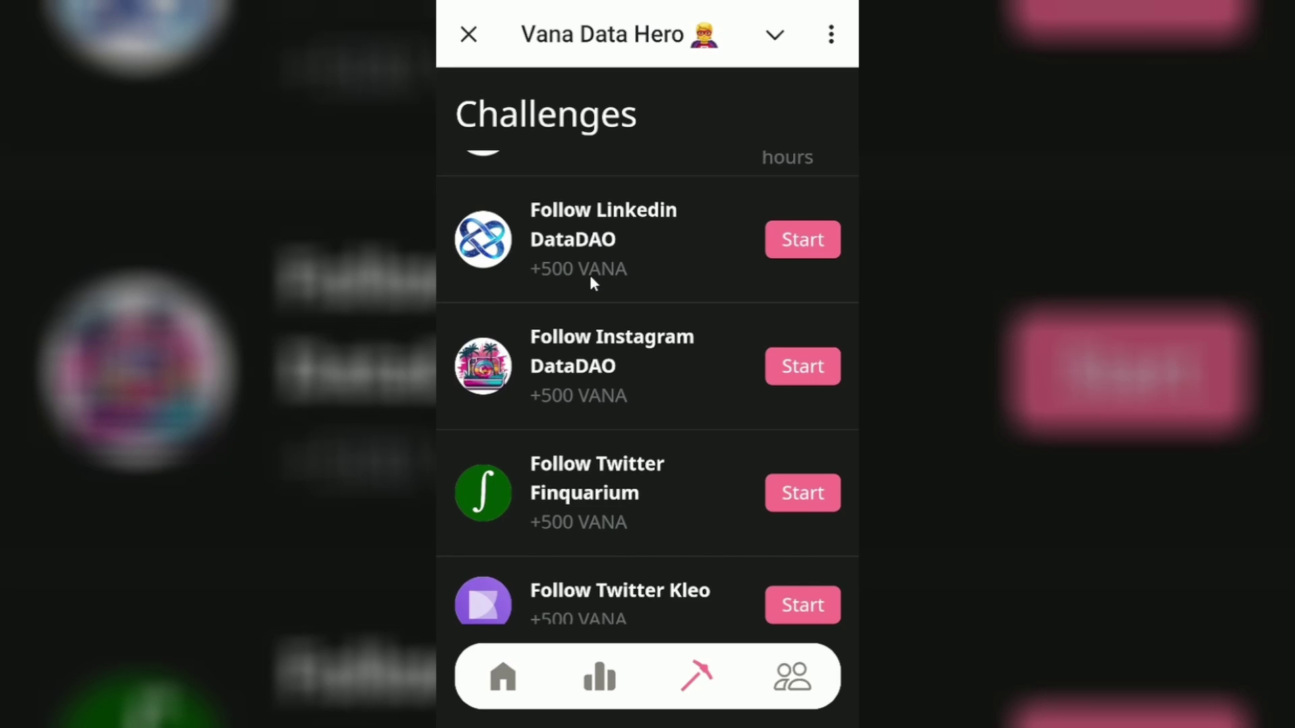
scroll(591, 310, "down", 5)
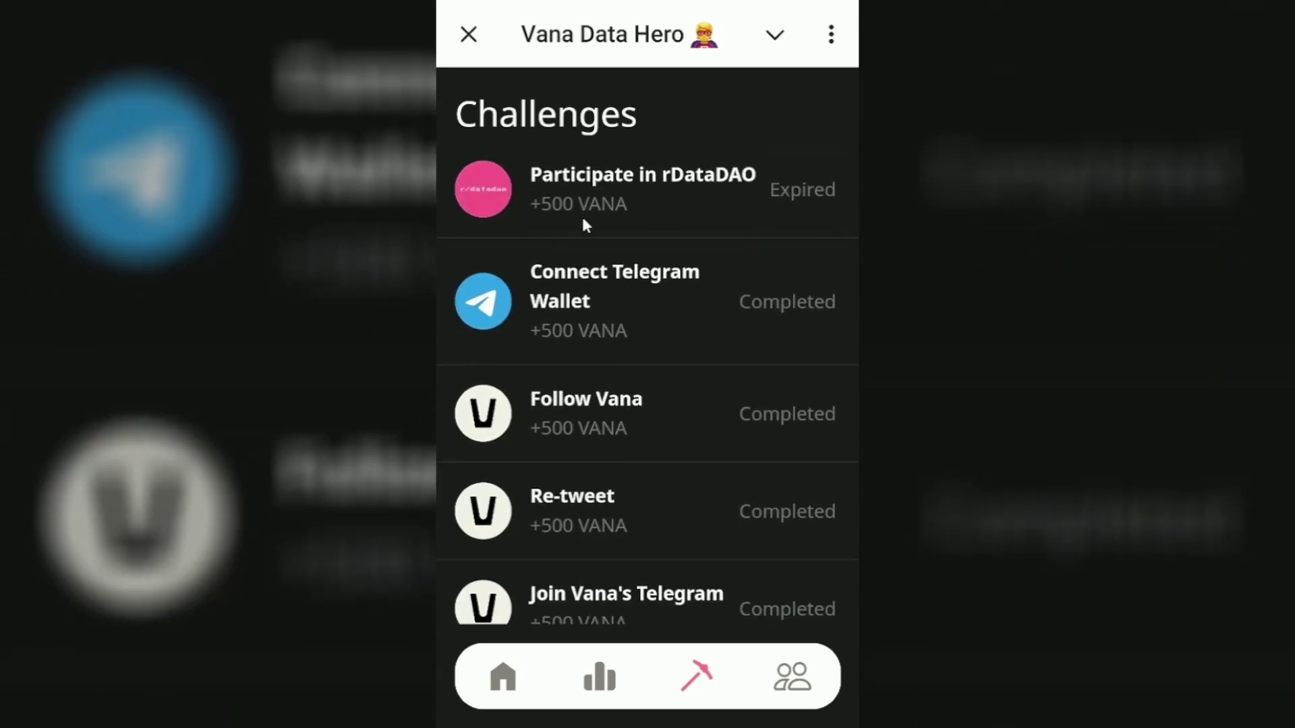
scroll(590, 256, "down", 3)
scroll(596, 290, "down", 3)
scroll(708, 357, "down", 3)
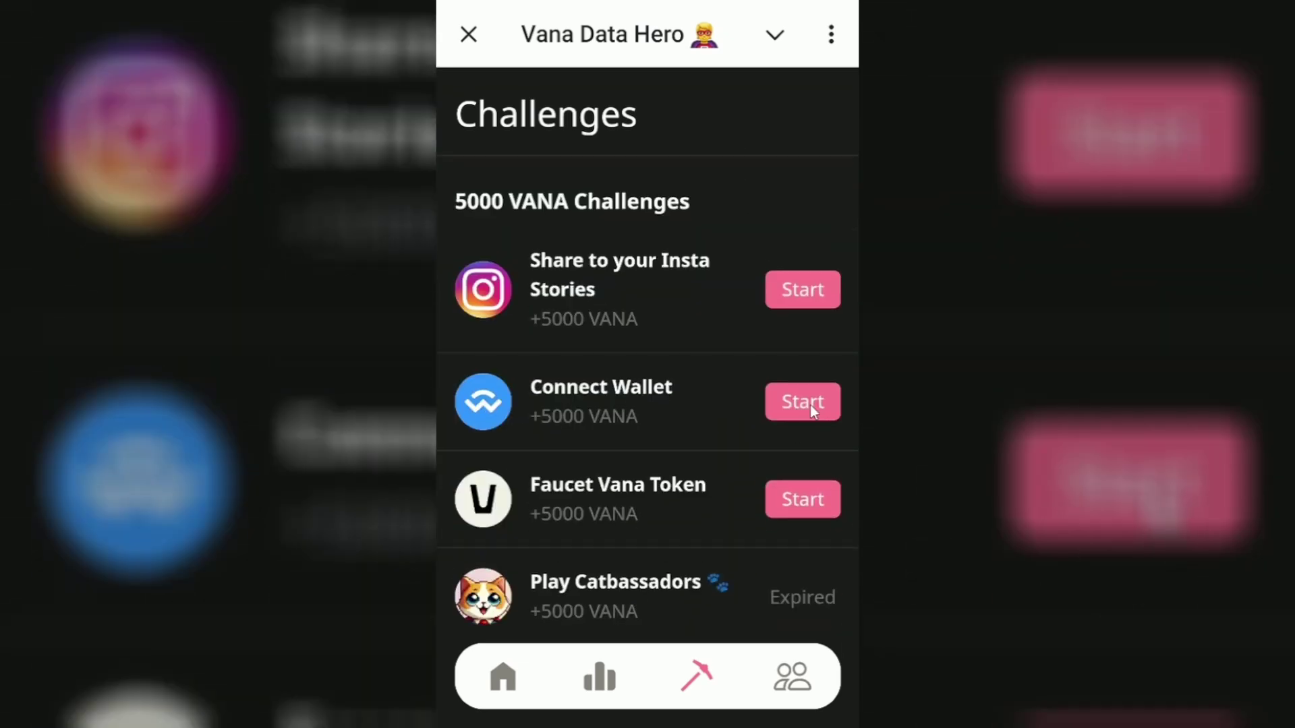
left_click(811, 404)
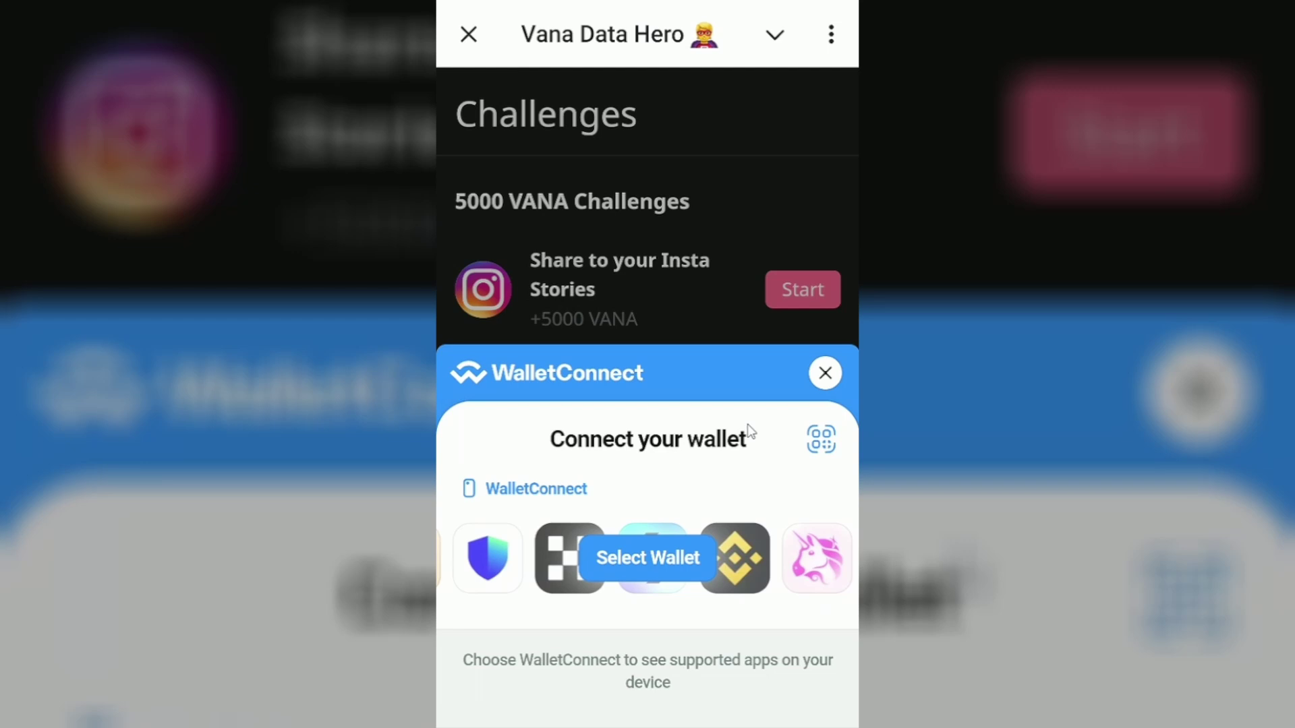
Step: Switch the WalletConnect prompt to its QR view to hand off to MetaMask
left_click(821, 439)
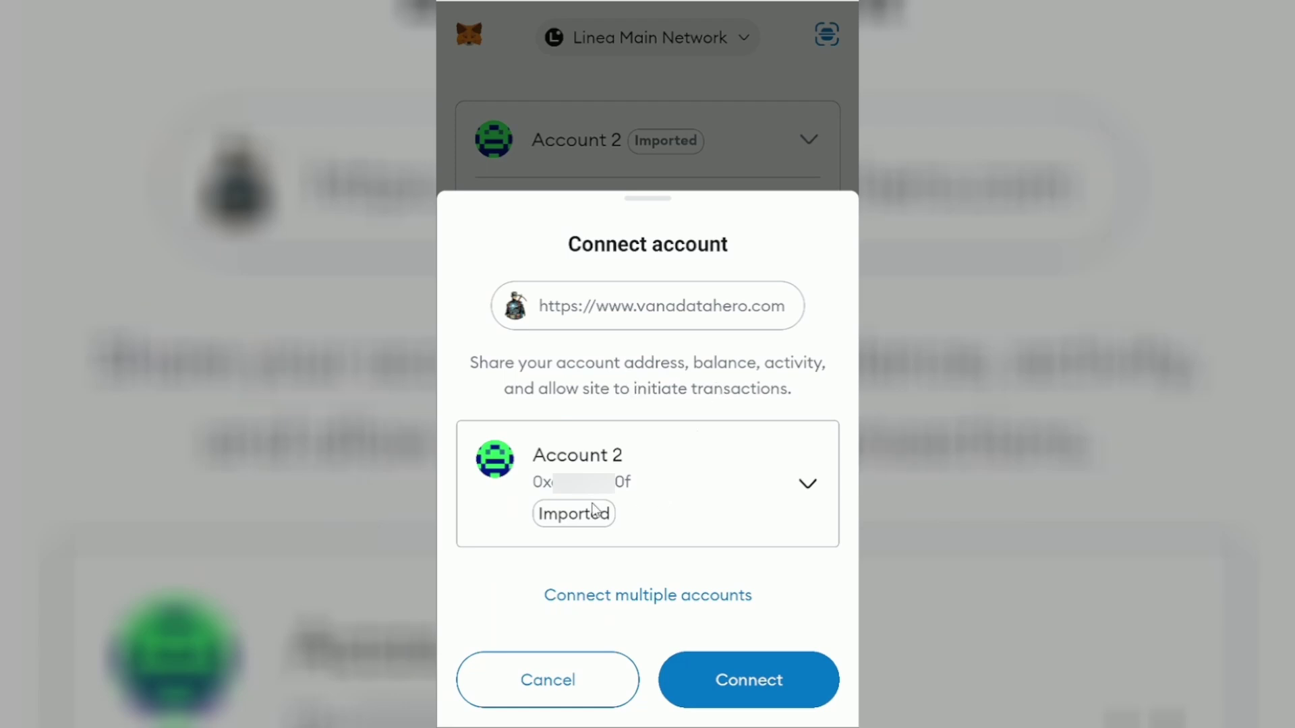
Step: Approve connecting MetaMask Account 2 to vanadatahero.com
left_click(712, 700)
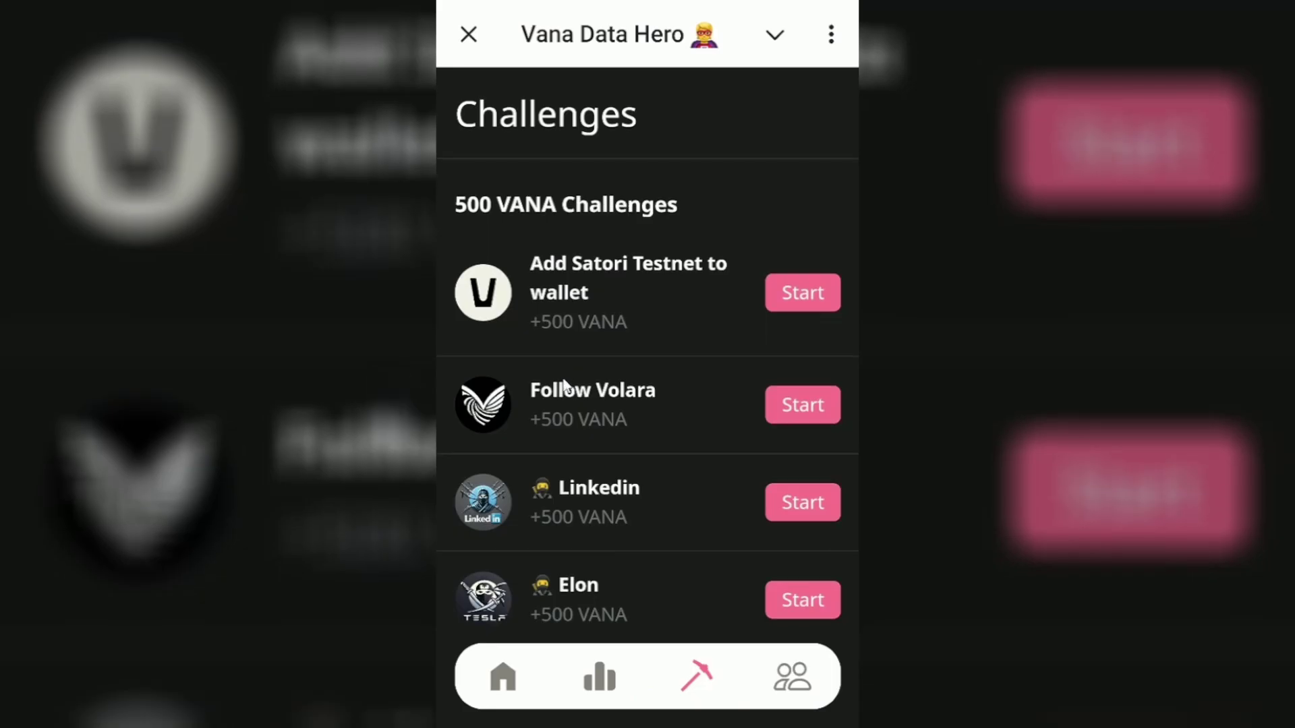
Step: Scroll down the Challenges list to confirm Connect Wallet shows Completed
scroll(563, 378, "down", 2)
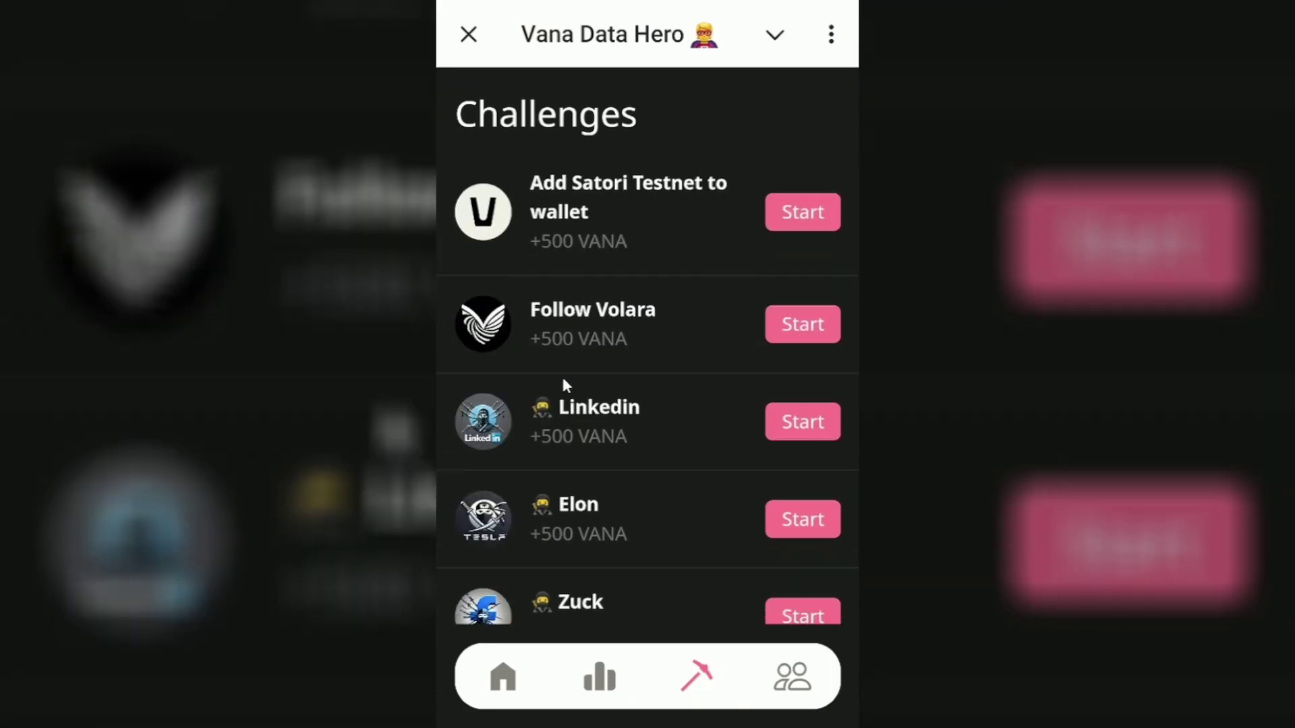
scroll(564, 378, "down", 3)
scroll(563, 380, "down", 5)
scroll(564, 383, "down", 1)
scroll(563, 383, "down", 2)
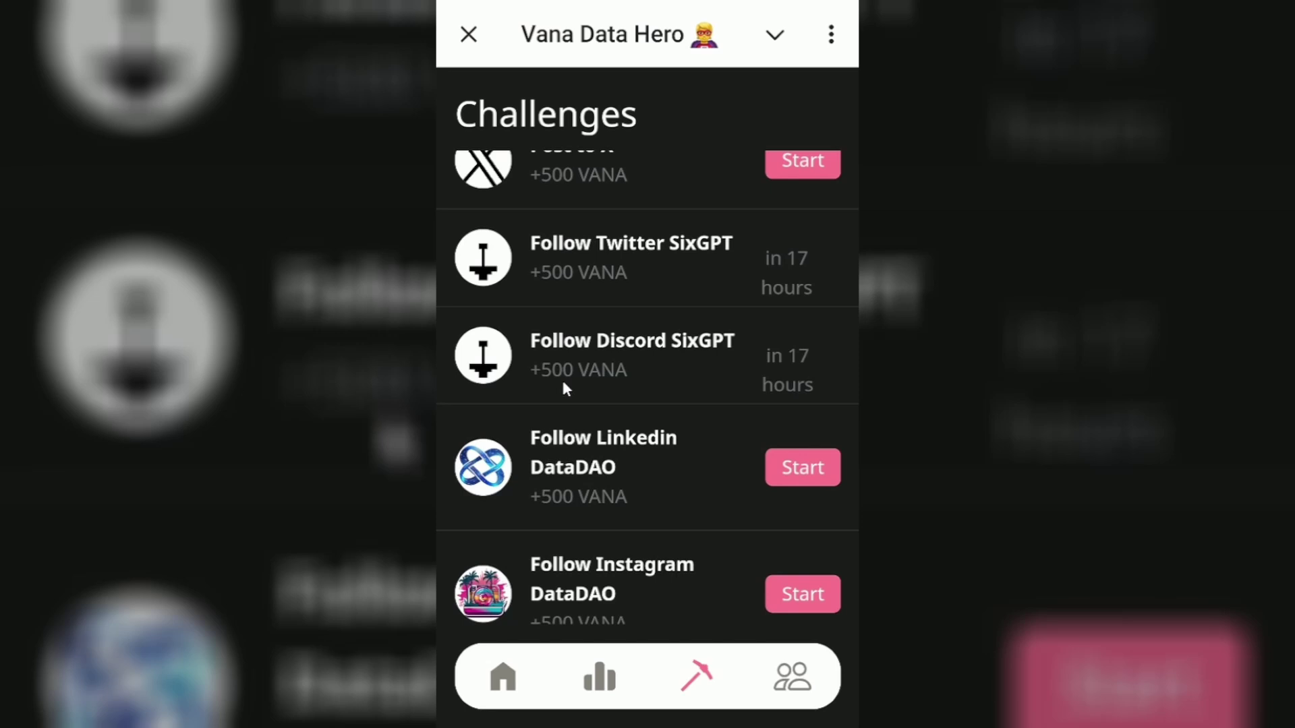
scroll(563, 383, "down", 5)
scroll(564, 383, "down", 5)
scroll(563, 383, "down", 3)
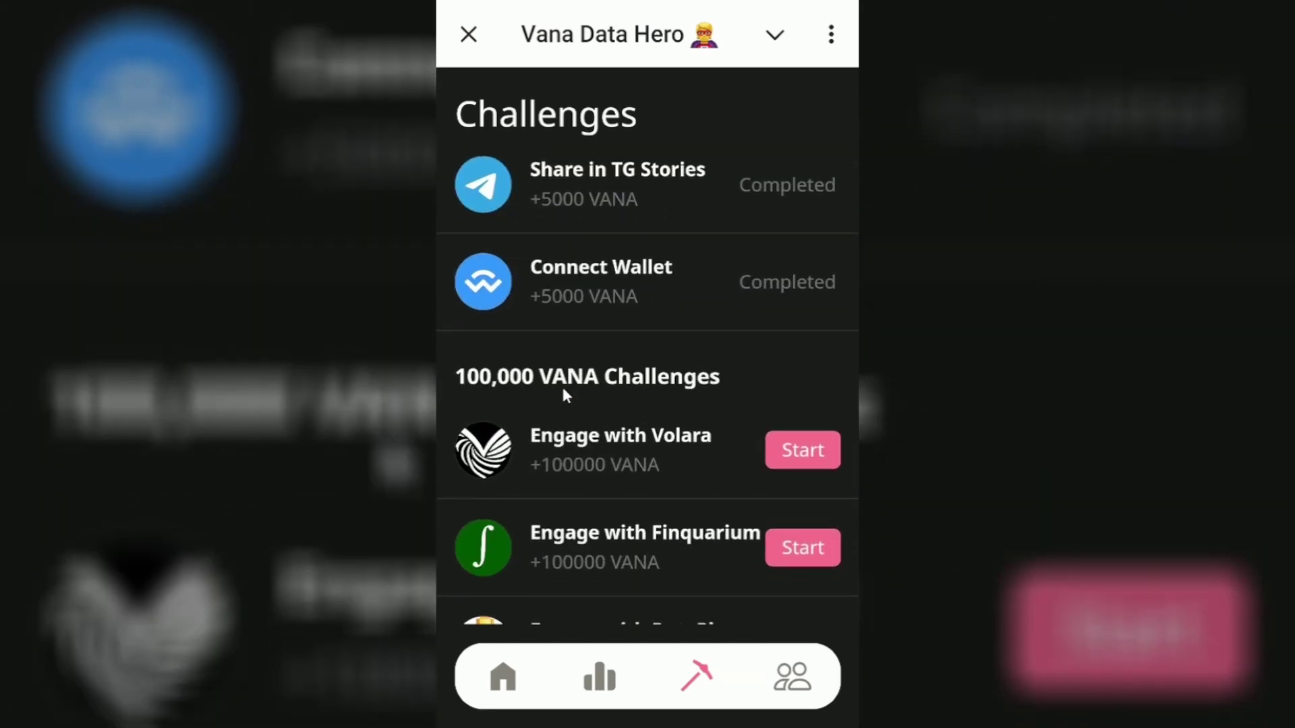
scroll(561, 442, "down", 2)
scroll(560, 435, "up", 5)
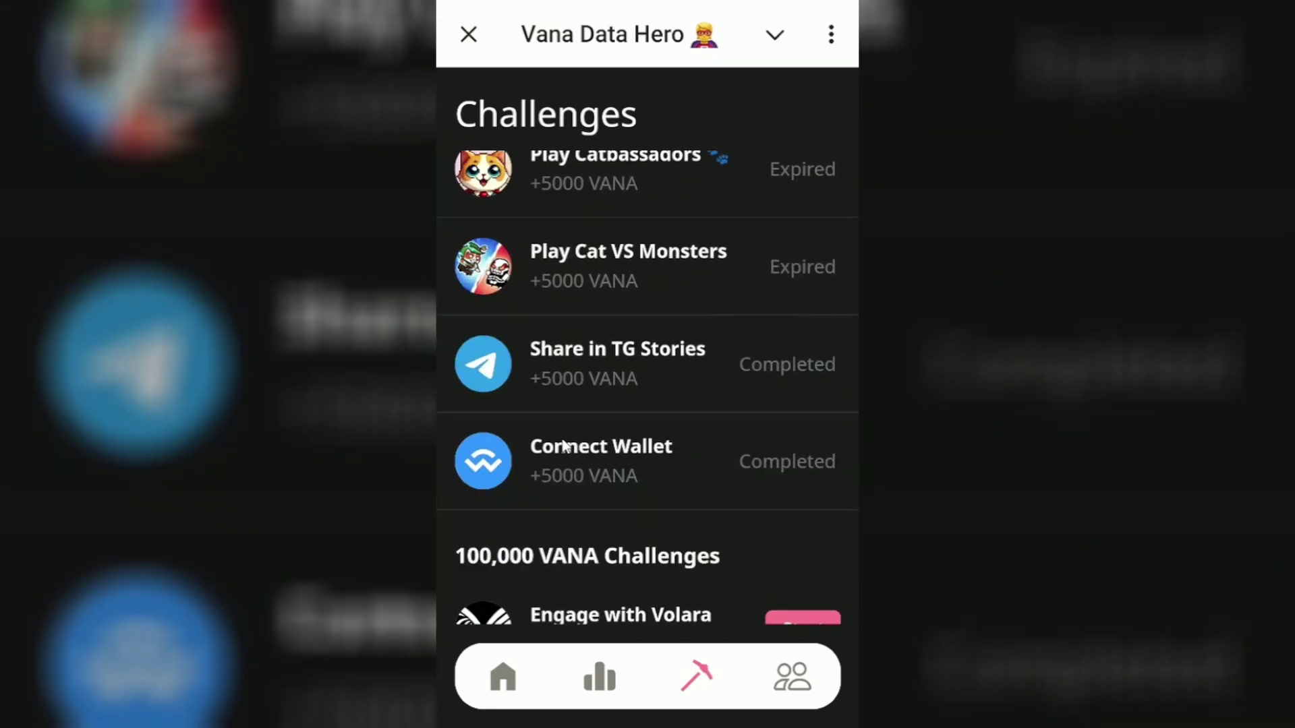
scroll(678, 650, "up", 4)
scroll(656, 376, "down", 3)
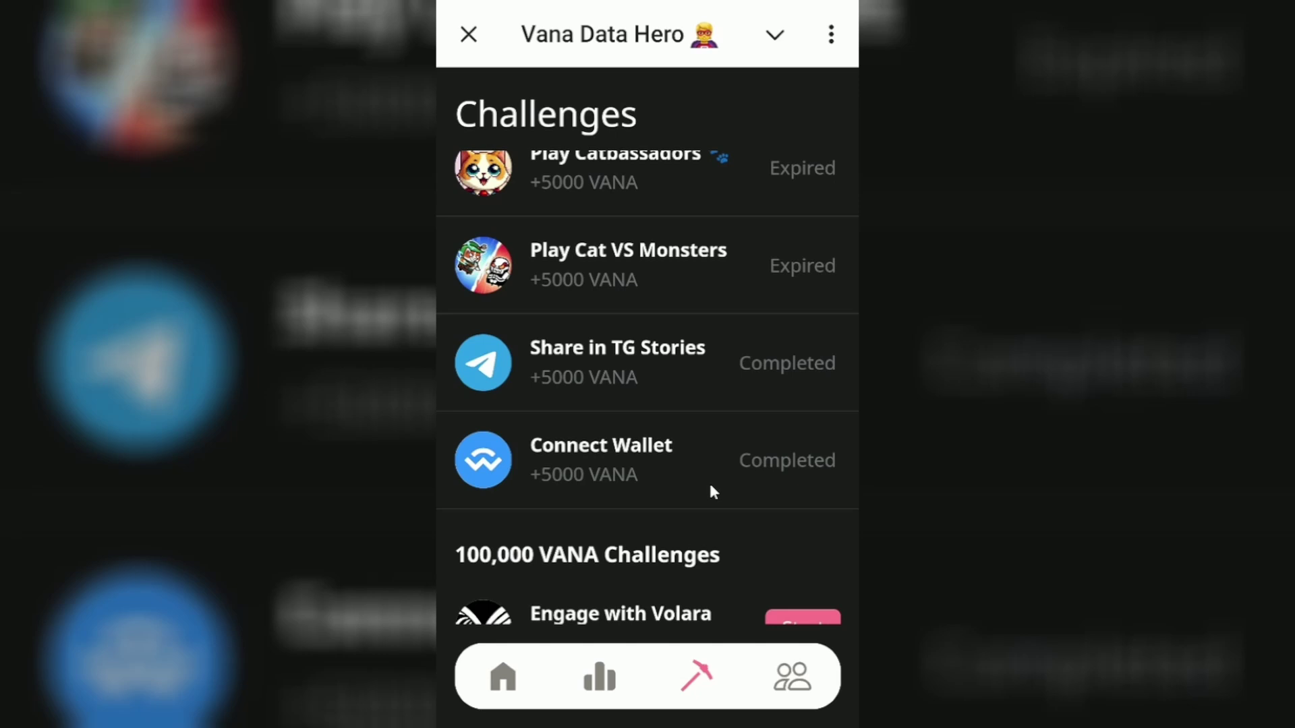
scroll(621, 341, "down", 5)
Step: Scroll back up to the 'Add Satori Testnet to wallet' challenge
scroll(622, 342, "up", 3)
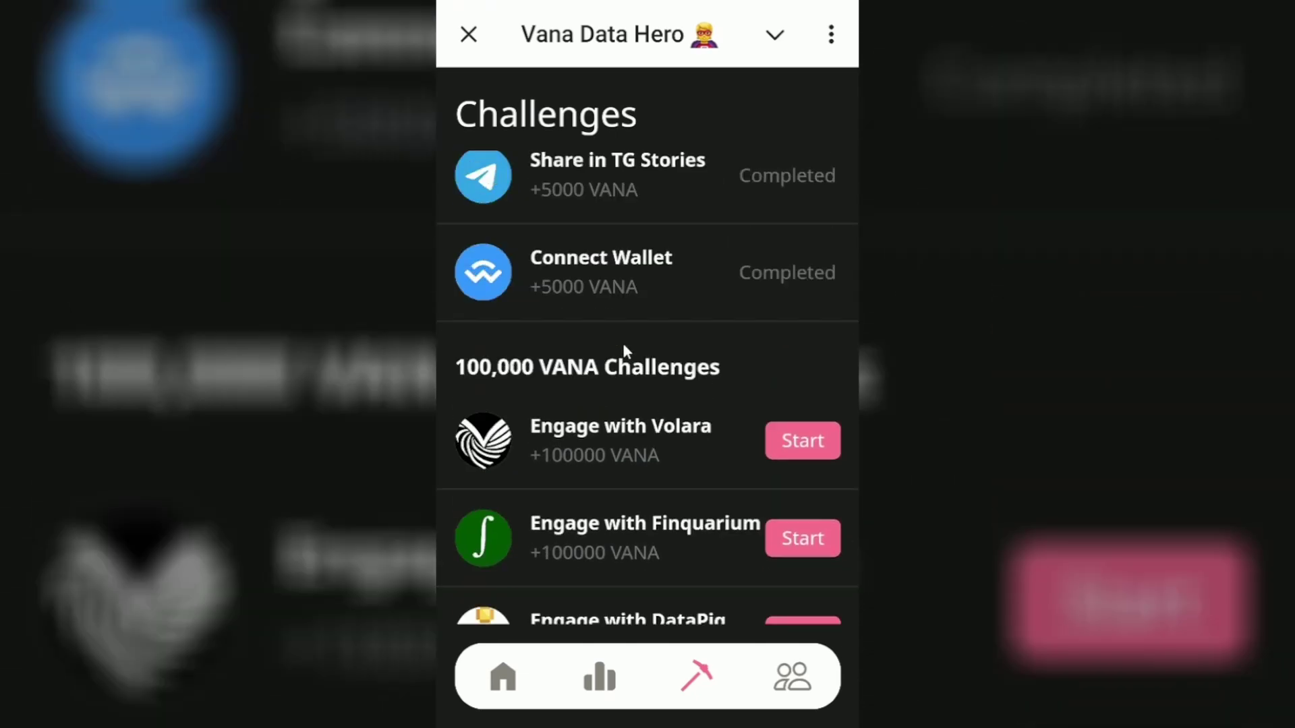
scroll(622, 343, "up", 4)
scroll(622, 342, "up", 2)
scroll(622, 346, "up", 5)
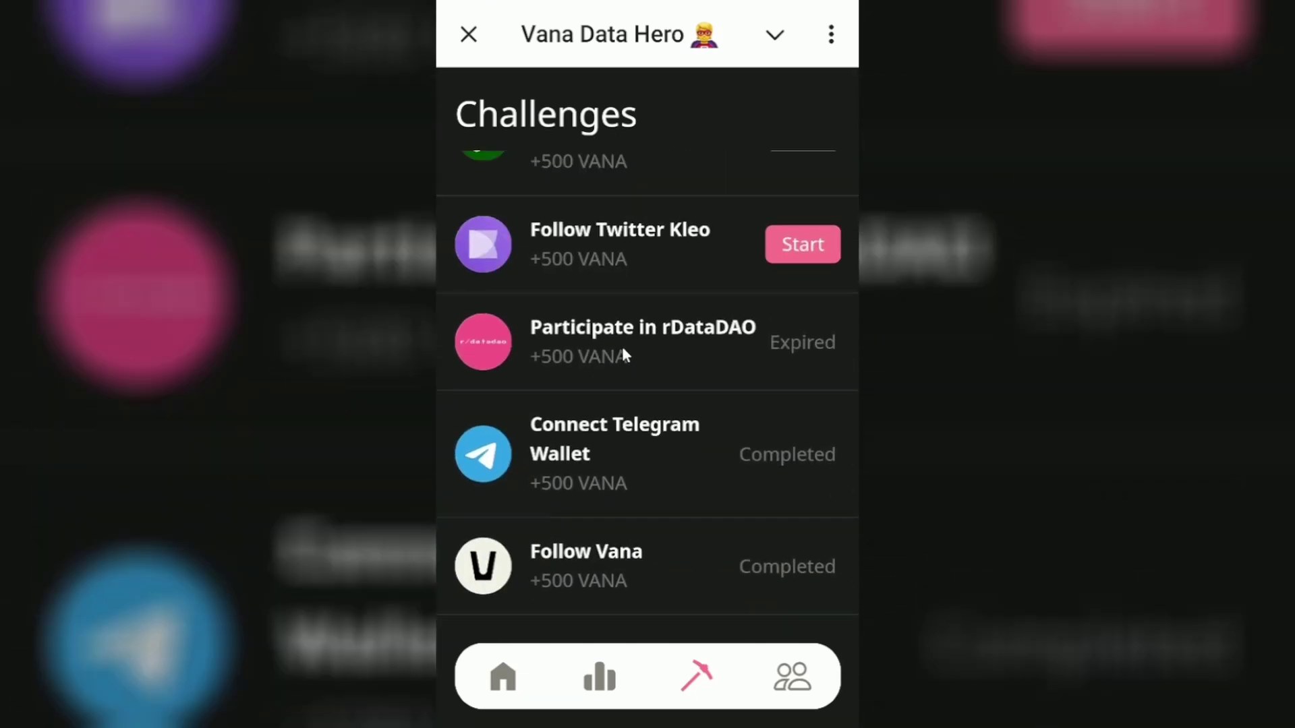
scroll(622, 346, "up", 2)
scroll(616, 359, "up", 3)
scroll(616, 368, "up", 5)
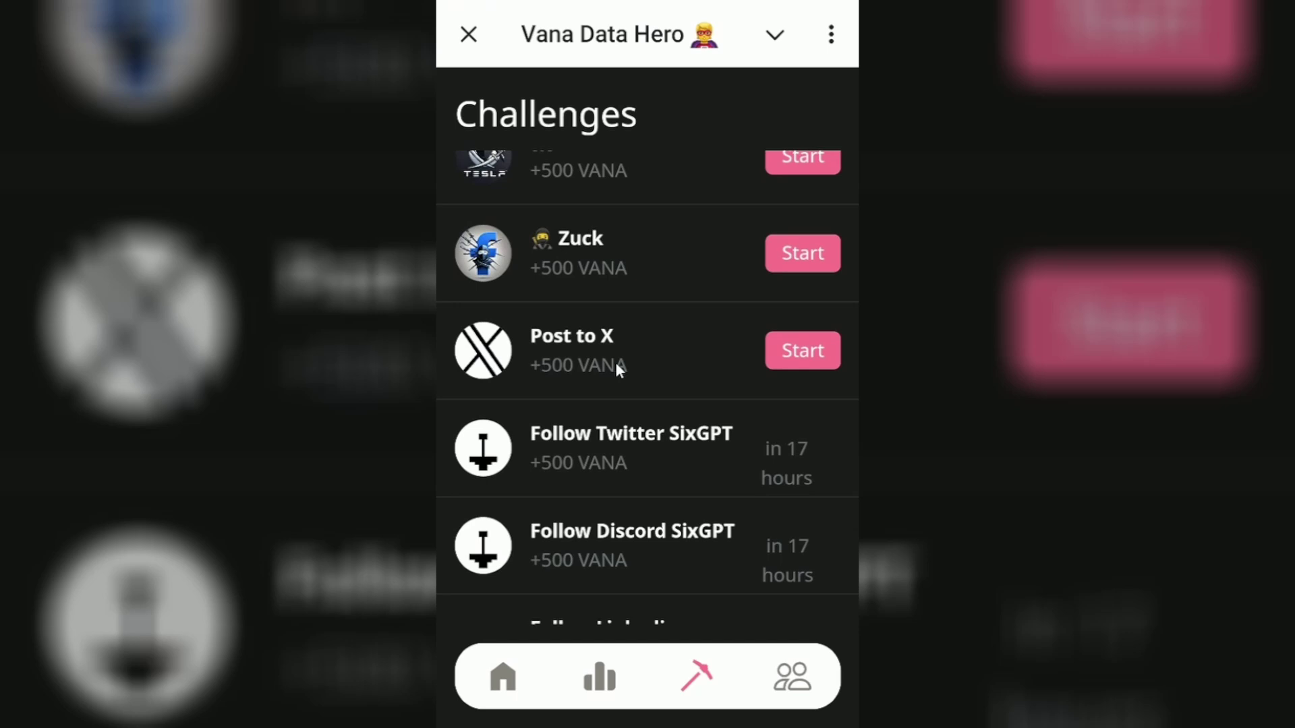
scroll(616, 368, "up", 3)
scroll(616, 370, "up", 5)
scroll(616, 370, "up", 1)
scroll(621, 272, "down", 2)
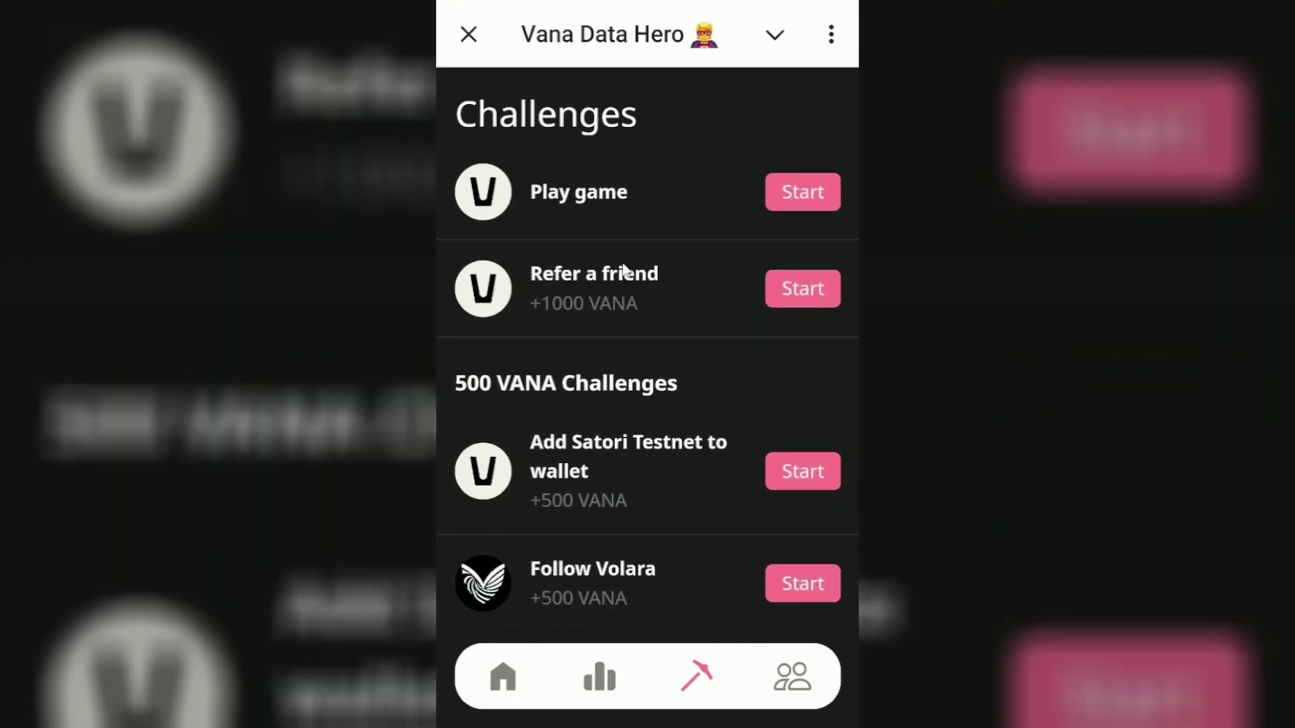
scroll(722, 404, "down", 2)
Step: Reopen and start the Add Satori Testnet challenge to load docs.vana.org Network information
left_click(803, 356)
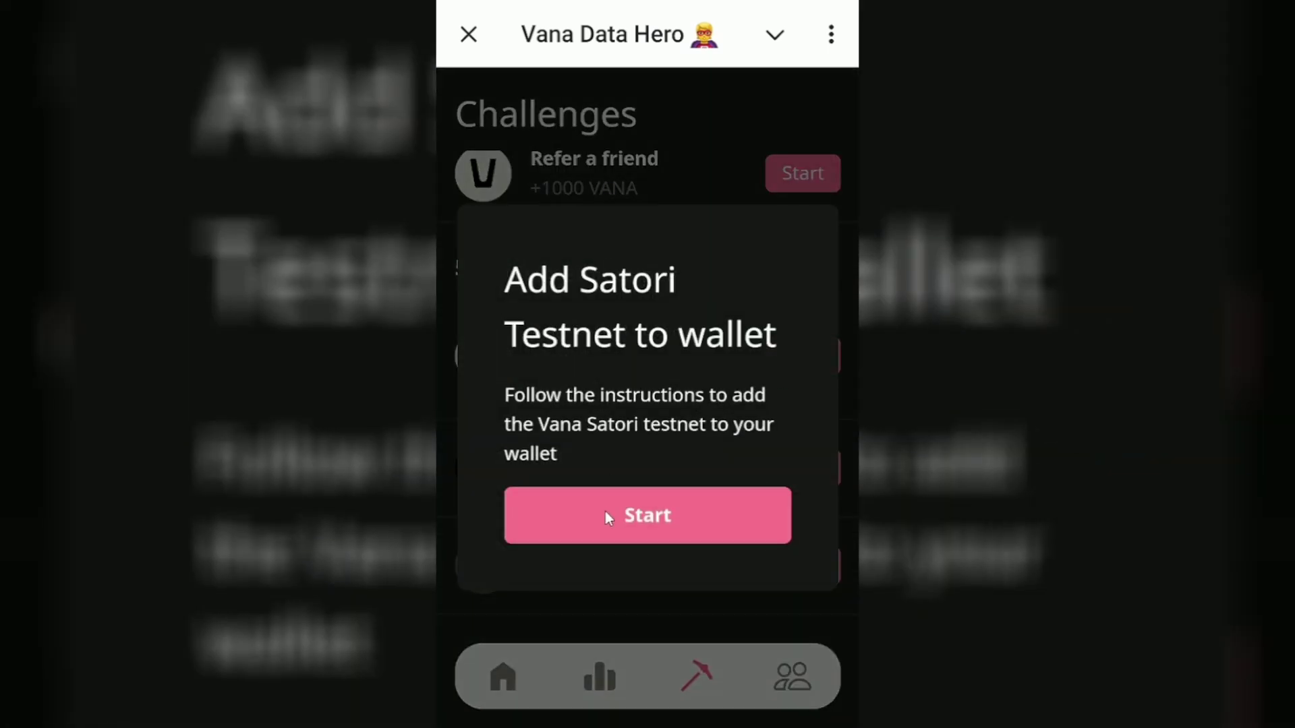
left_click(604, 512)
scroll(592, 360, "down", 4)
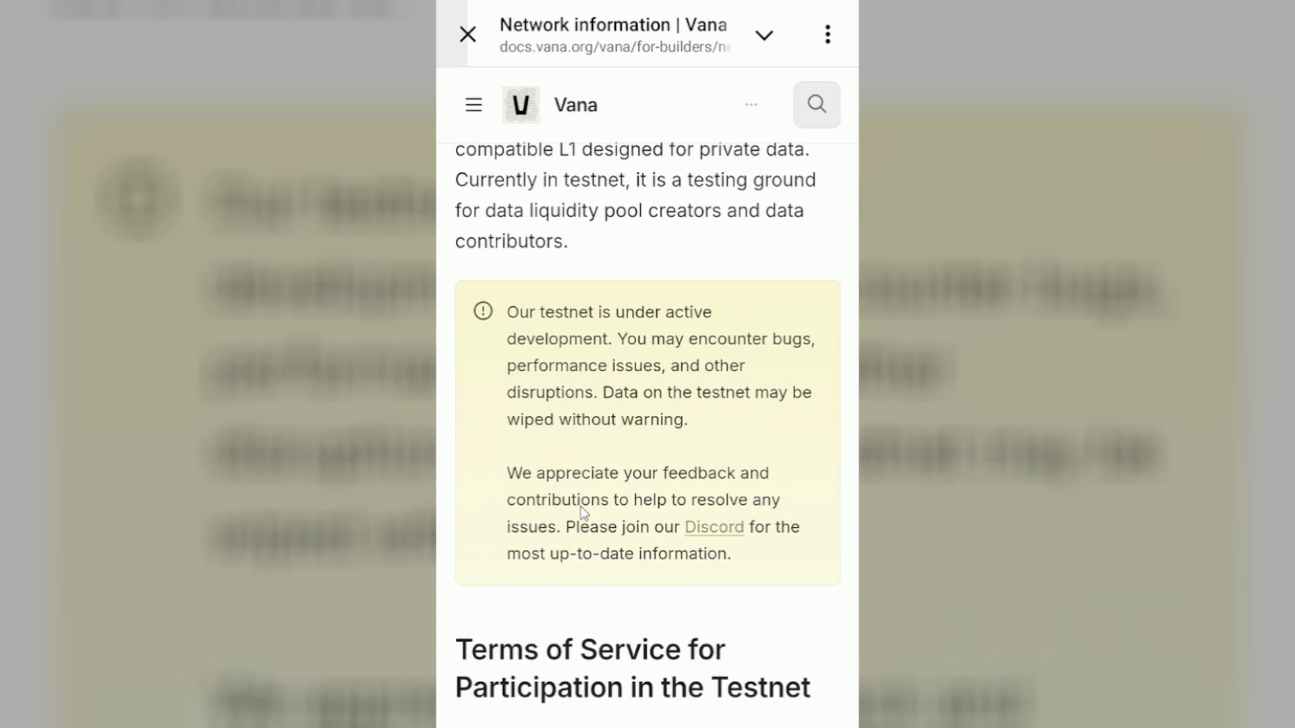
scroll(570, 410, "down", 2)
scroll(569, 408, "down", 3)
Step: Scroll the docs down to the Satori Testnet RPC URL, chain ID and currency table
scroll(587, 437, "down", 1)
scroll(587, 437, "down", 3)
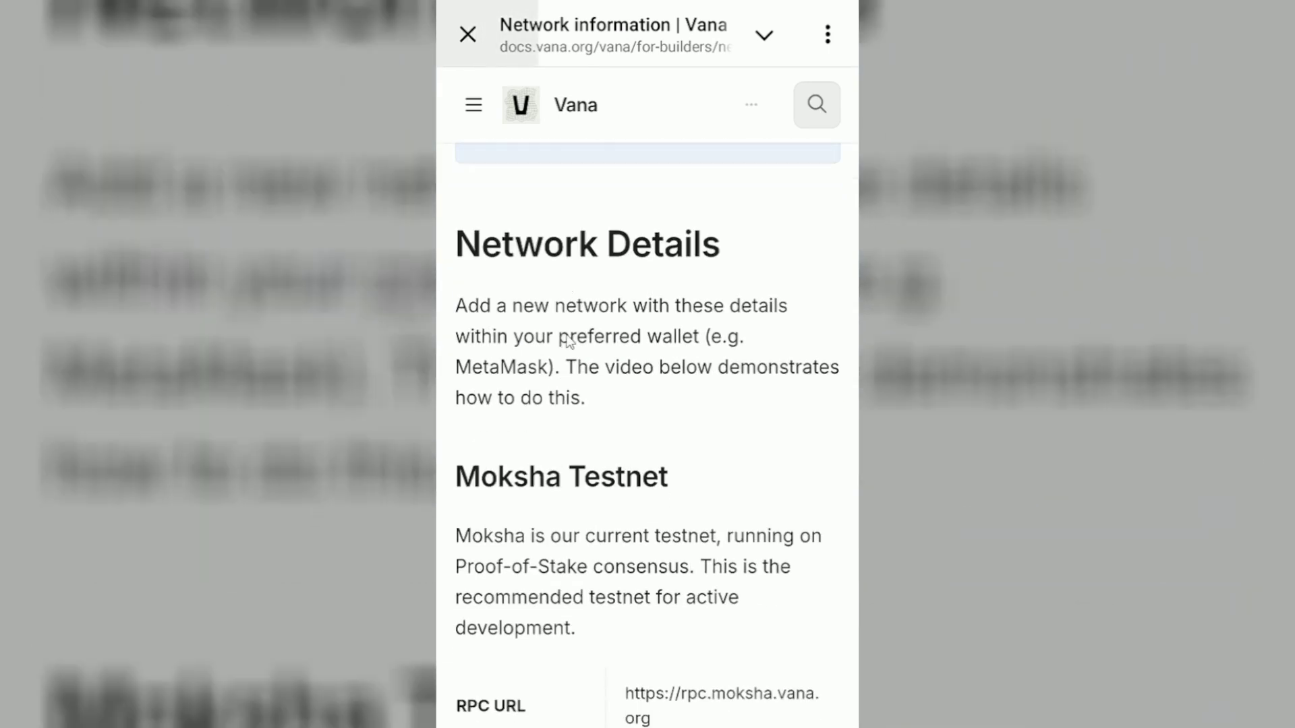
scroll(580, 404, "down", 1)
scroll(573, 276, "down", 2)
scroll(501, 297, "down", 1)
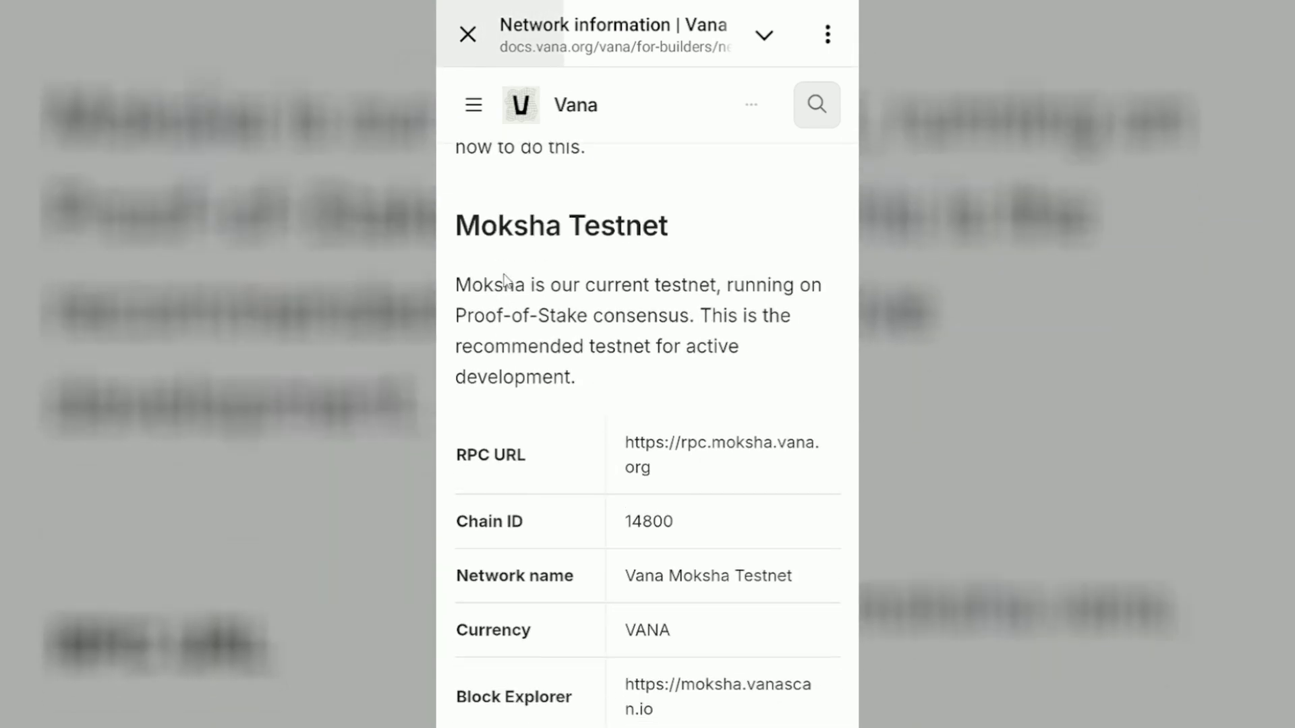
scroll(486, 277, "down", 1)
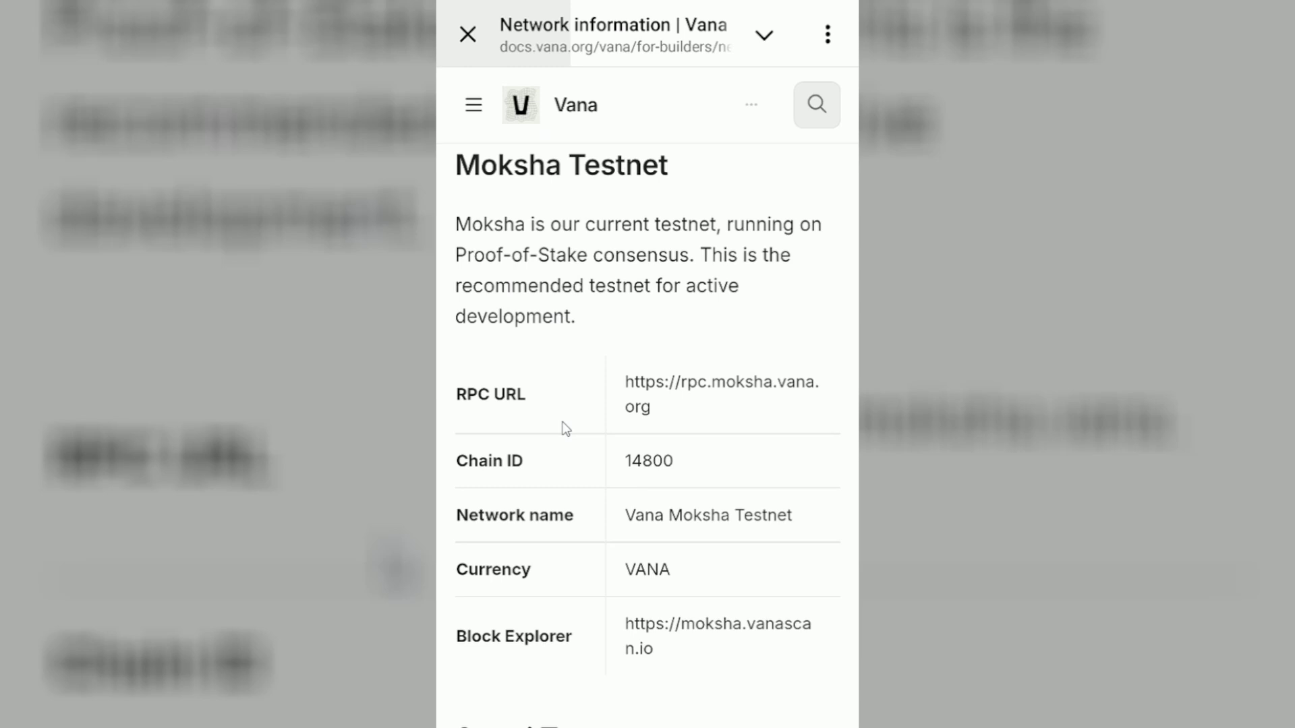
scroll(566, 326, "down", 1)
scroll(540, 387, "down", 1)
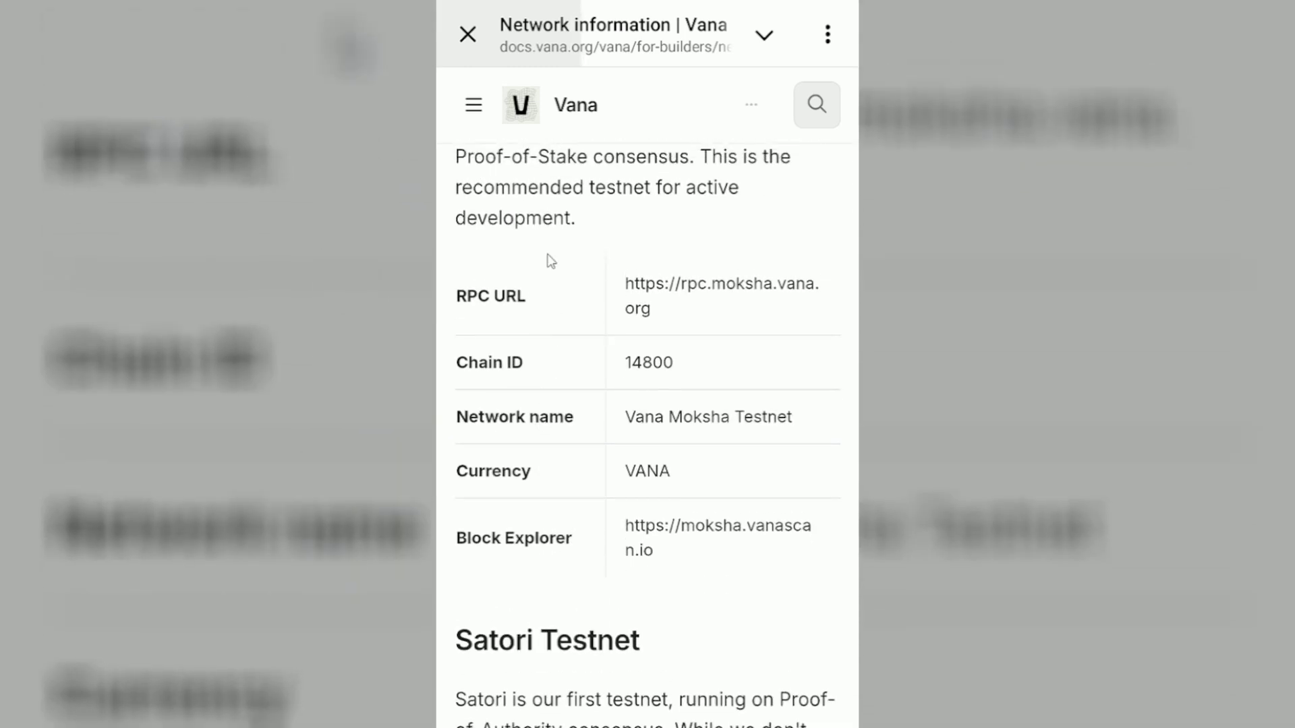
scroll(573, 418, "down", 4)
scroll(597, 587, "down", 5)
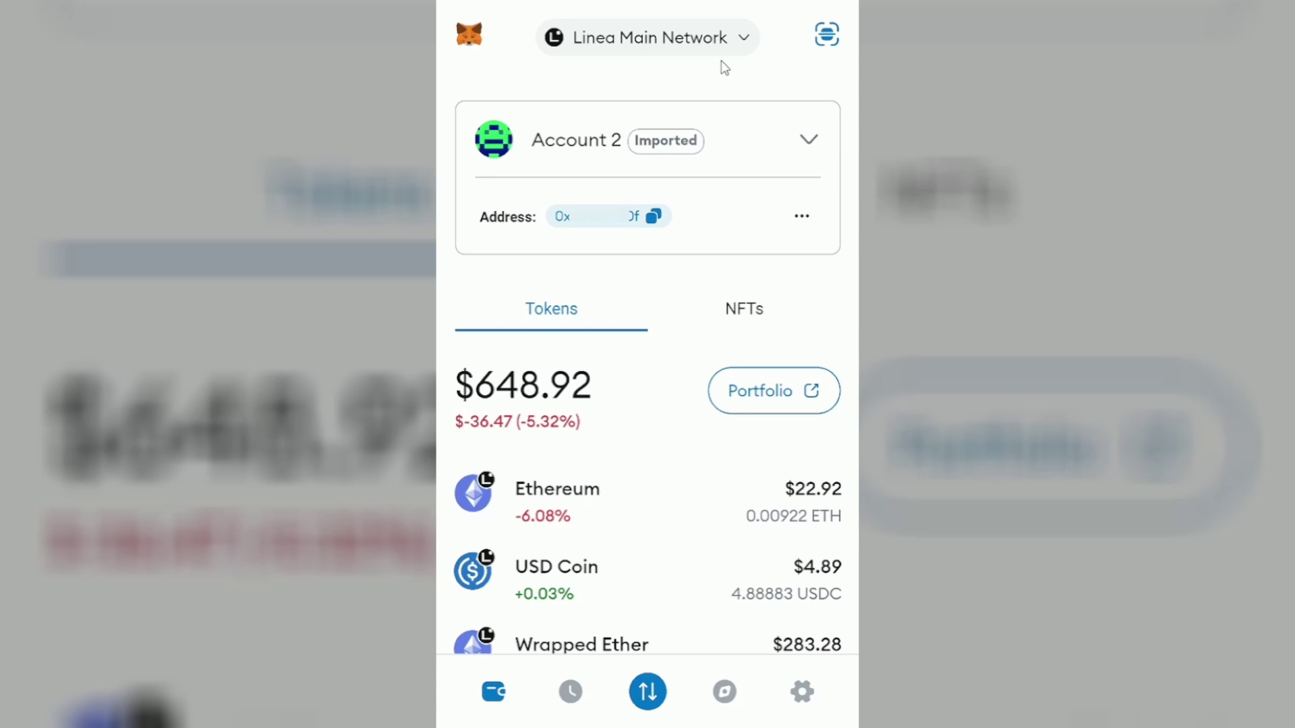
Step: Open MetaMask's network list and start adding a custom network
left_click(731, 44)
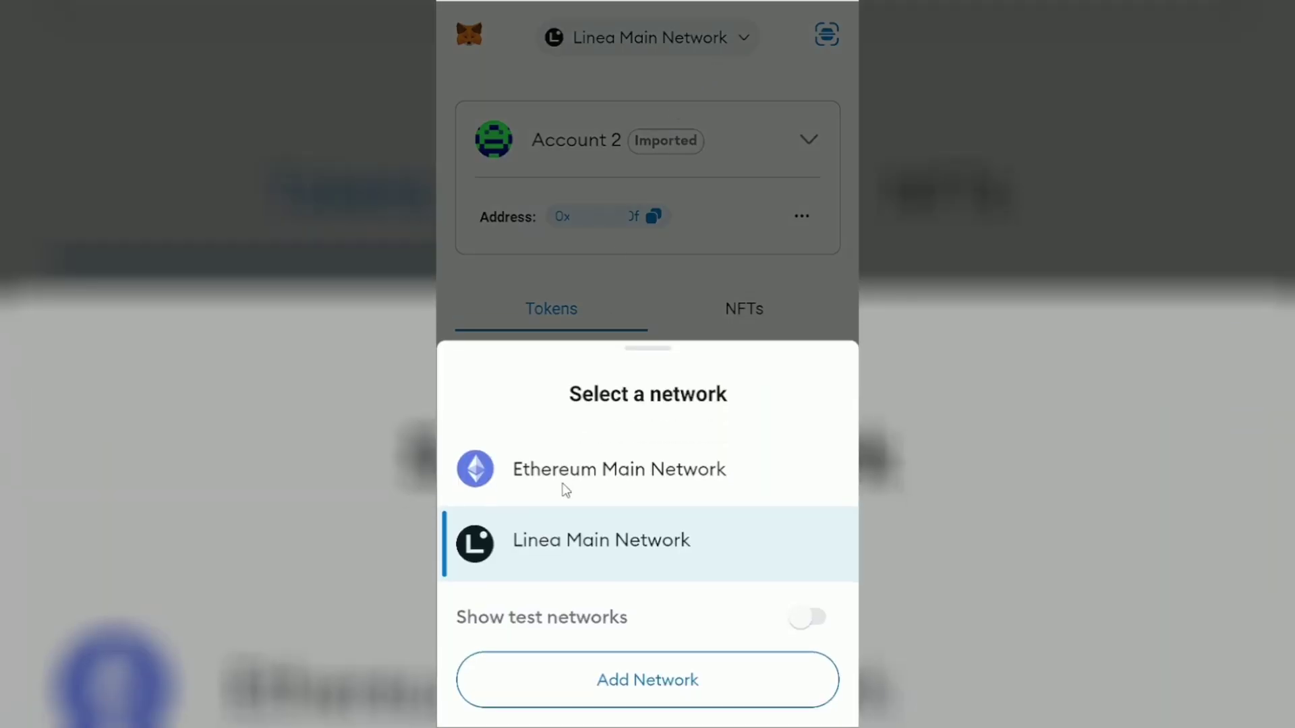
left_click(591, 683)
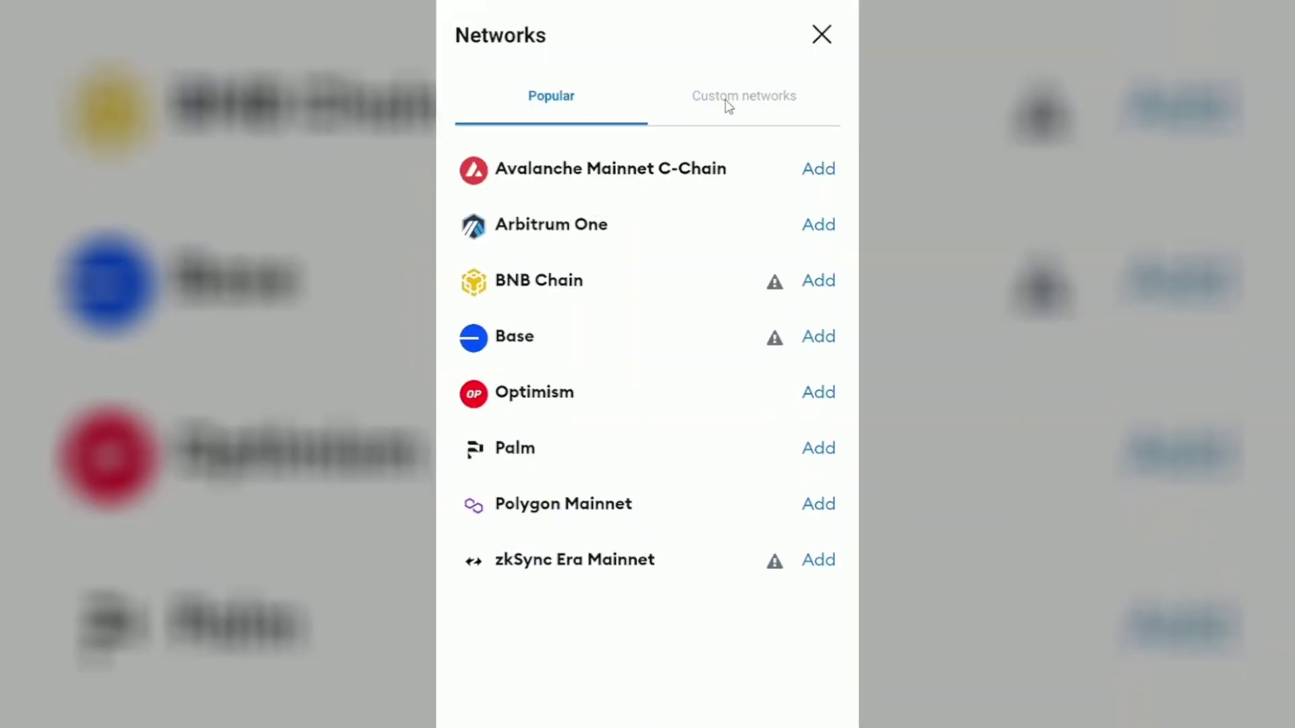
left_click(726, 99)
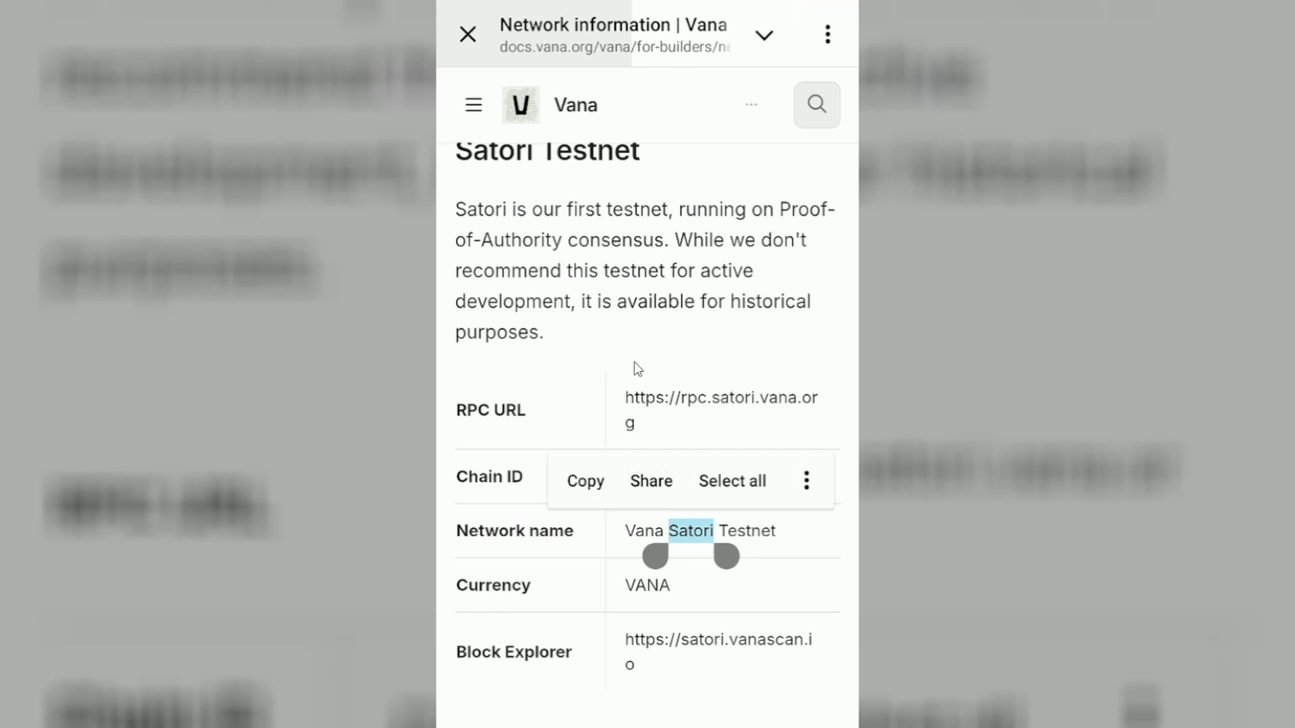
Step: Copy 'Vana Satori Testnet' from the docs into the Network Name field, then select the RPC URL
left_click_drag(654, 557, 561, 556)
left_click_drag(726, 556, 788, 557)
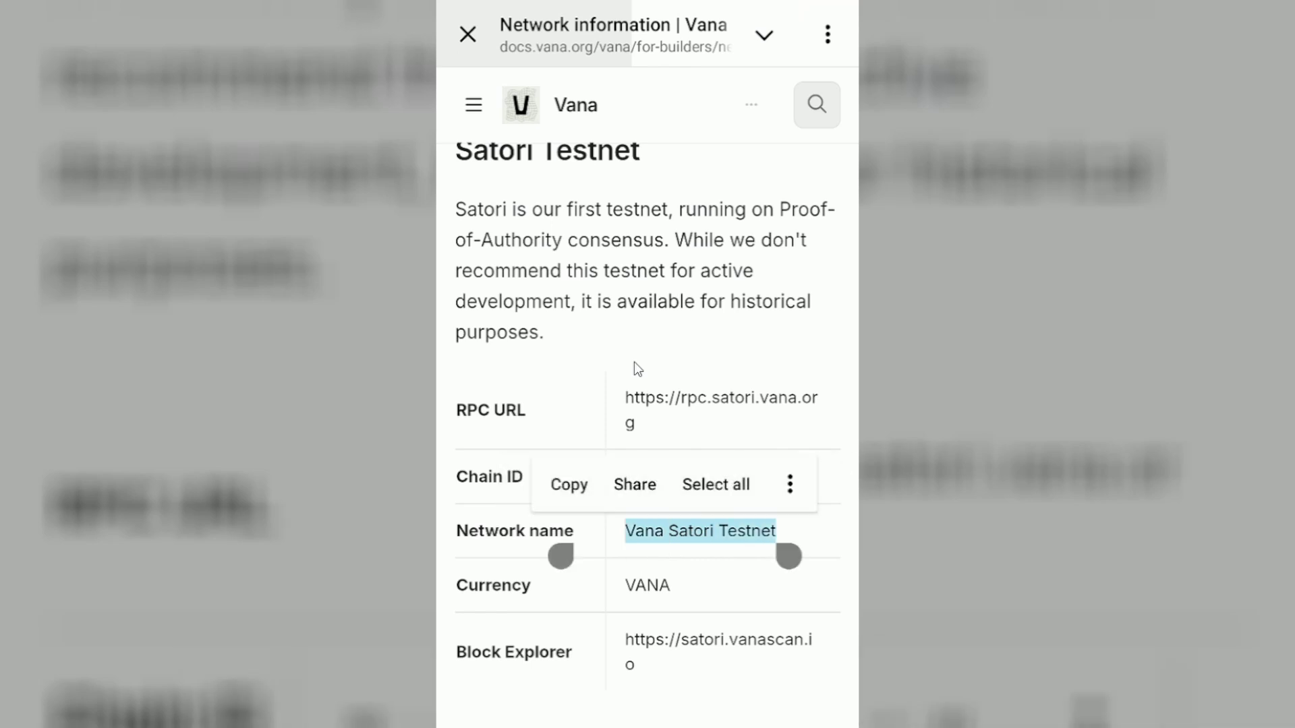
left_click(570, 486)
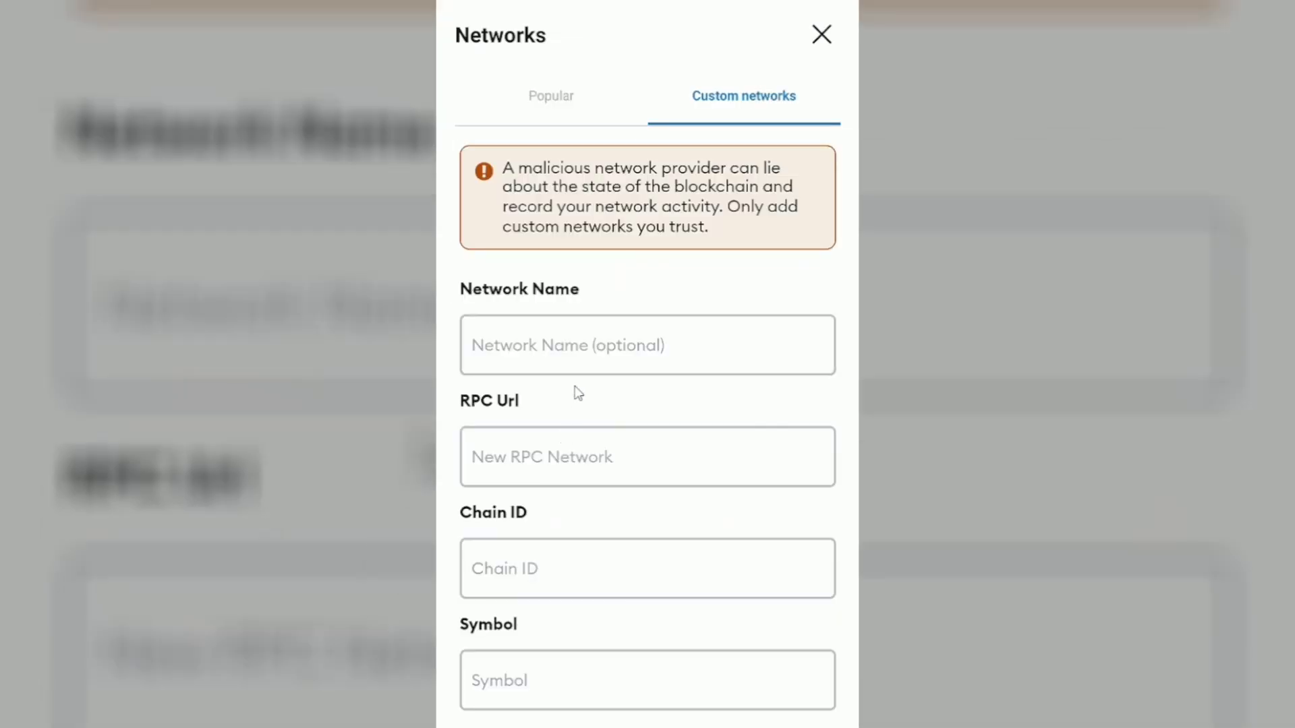
left_click(580, 346)
key("ctrl+v")
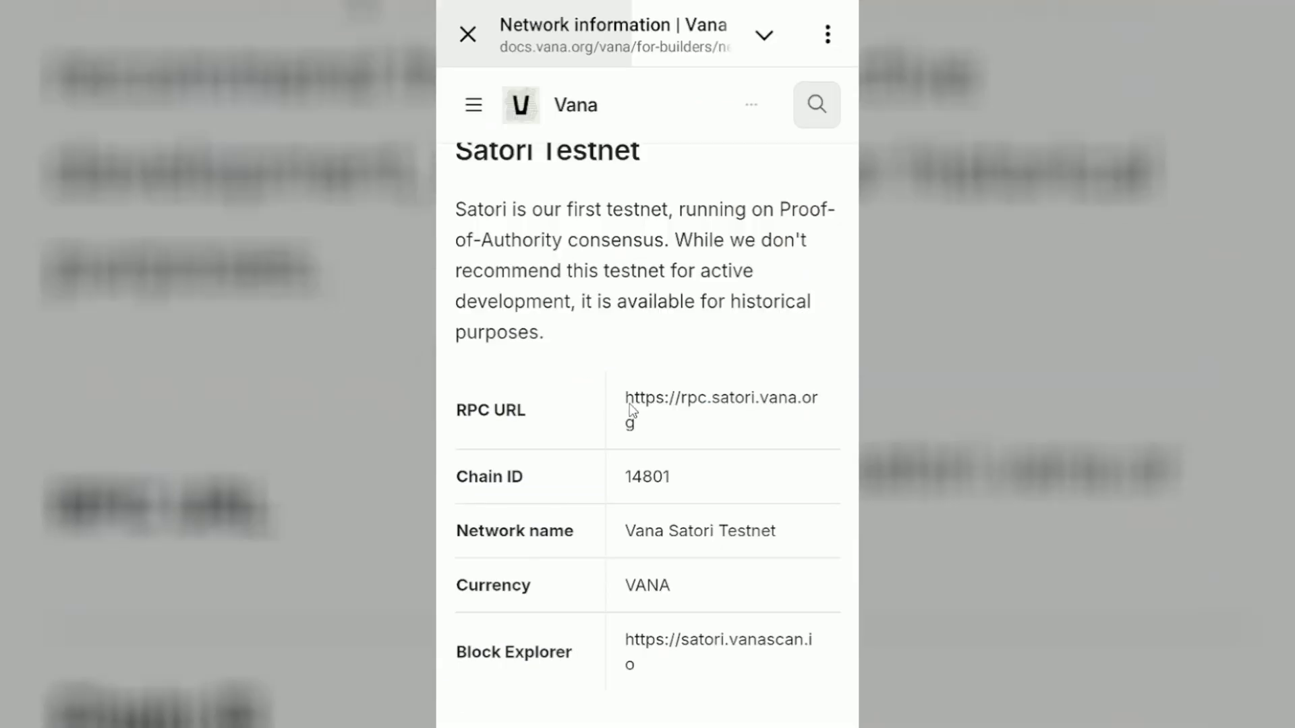
left_click(629, 404)
Step: Copy chain ID 14801 from the docs into the Chain ID field
double_click(648, 477)
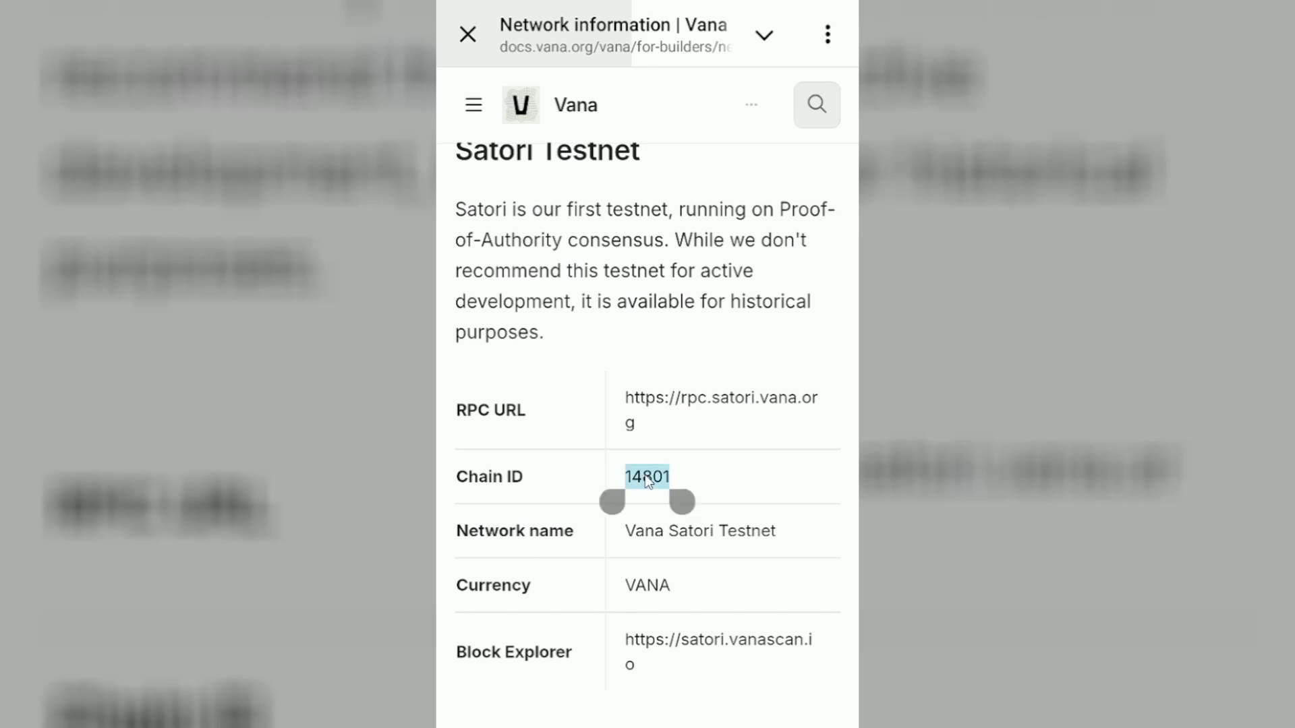
left_click(587, 425)
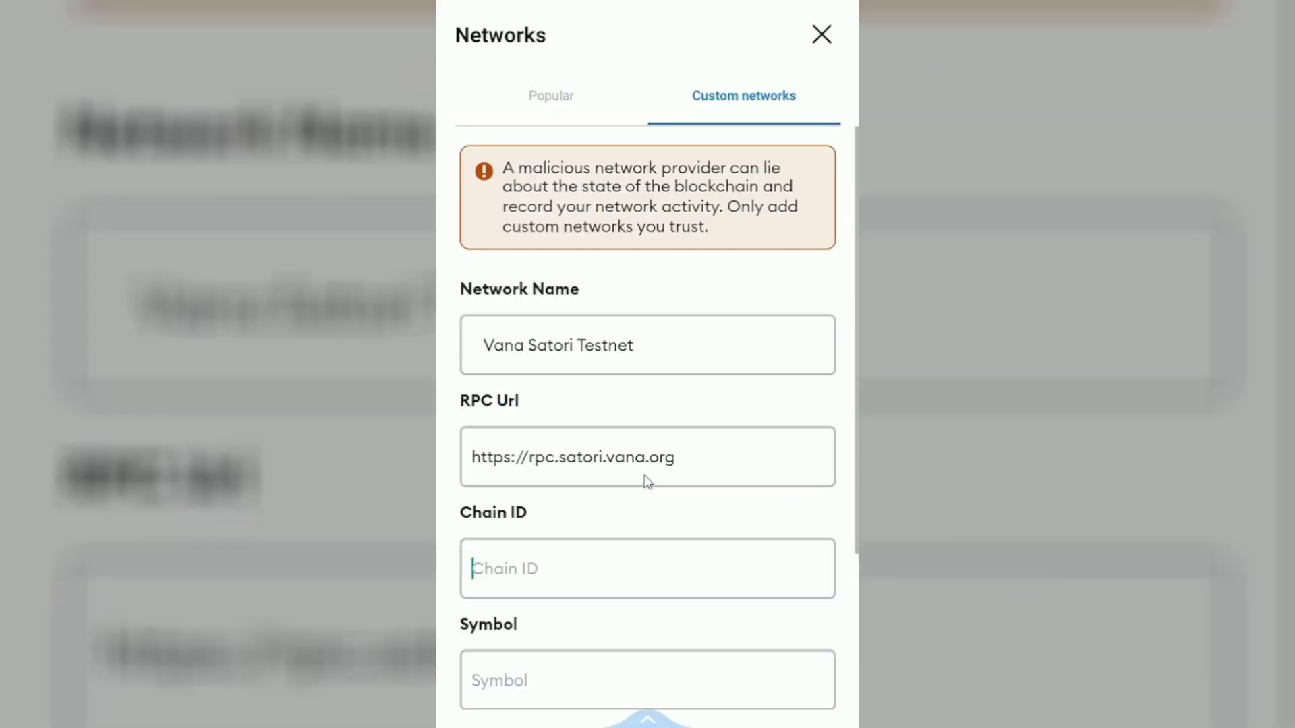
left_click(472, 572)
left_click(491, 520)
scroll(645, 475, "down", 1)
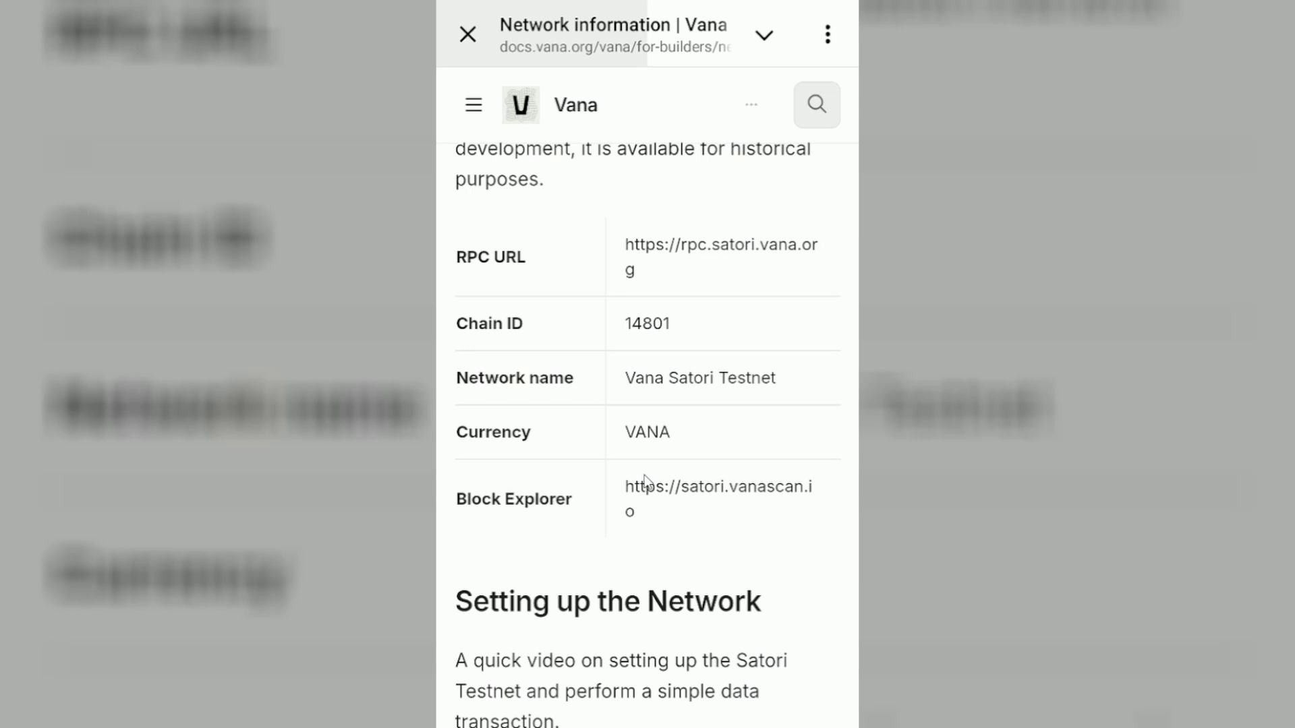
Step: Copy currency VANA from the docs into the Symbol field
double_click(647, 432)
left_click(540, 379)
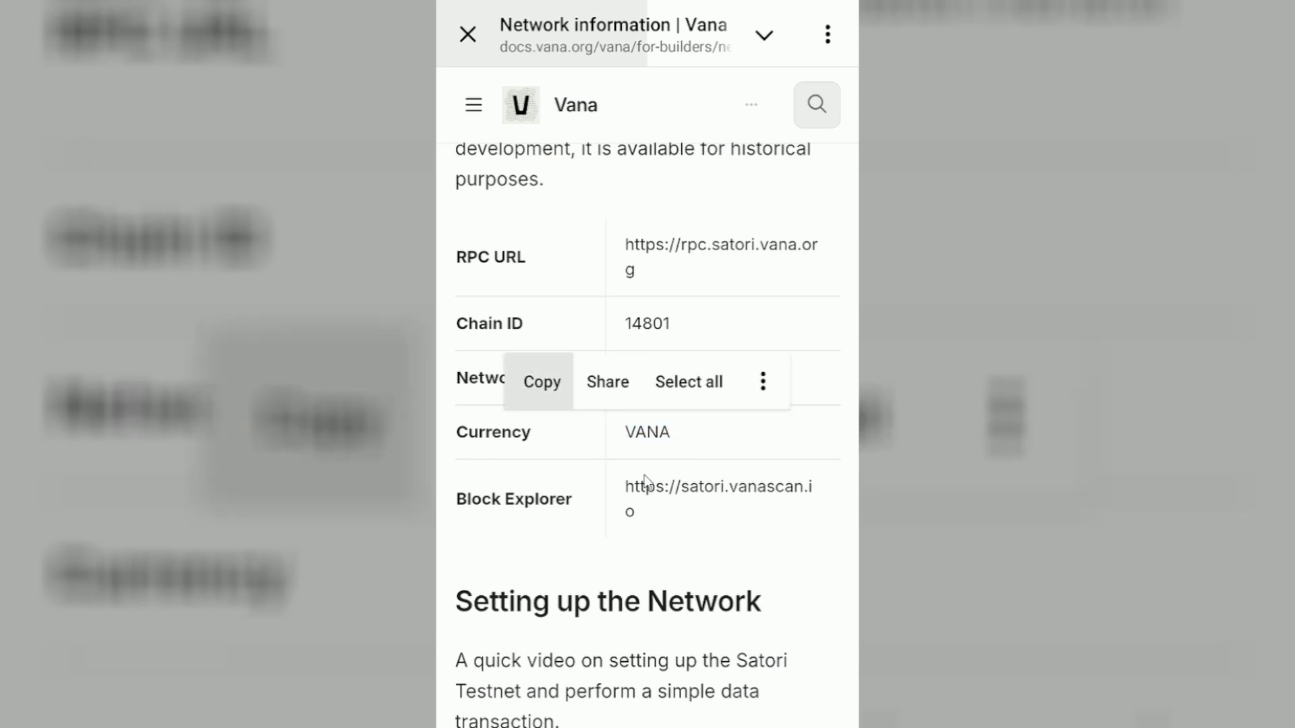
left_click(646, 482)
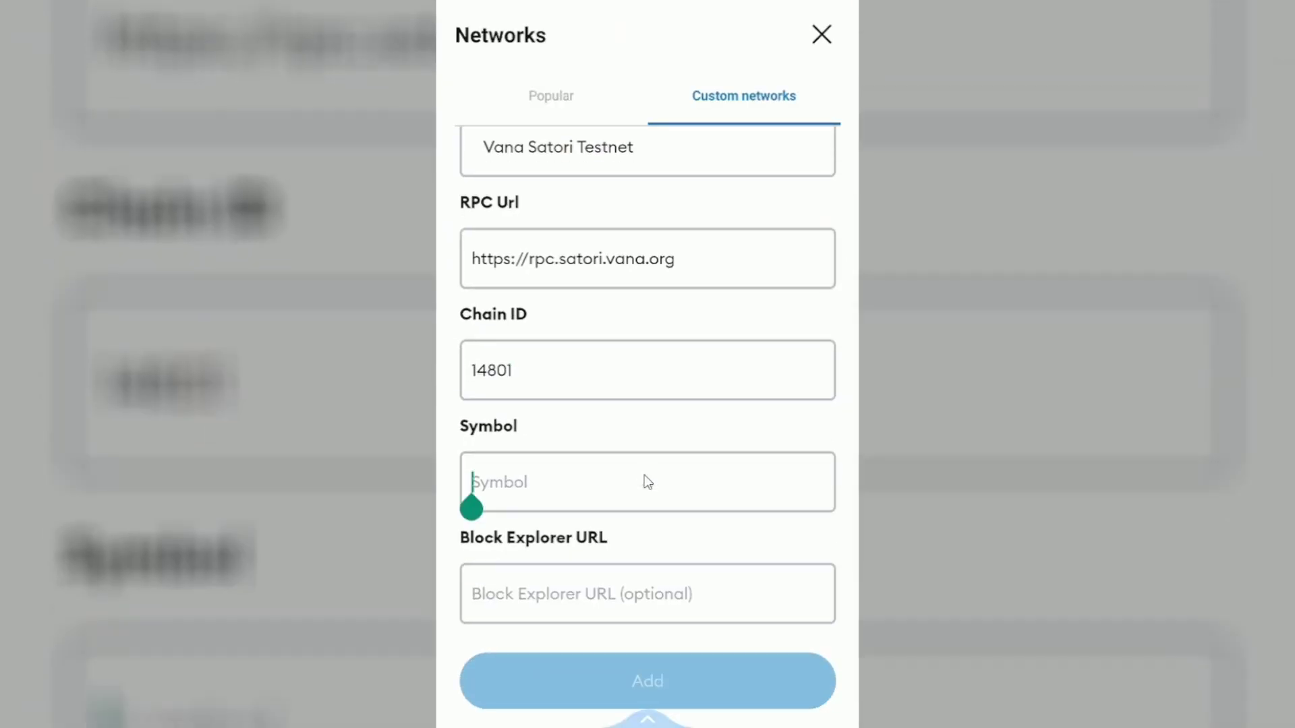
left_click(495, 434)
Step: Paste the docs' satori.vanascan.io block explorer URL into the form
double_click(718, 487)
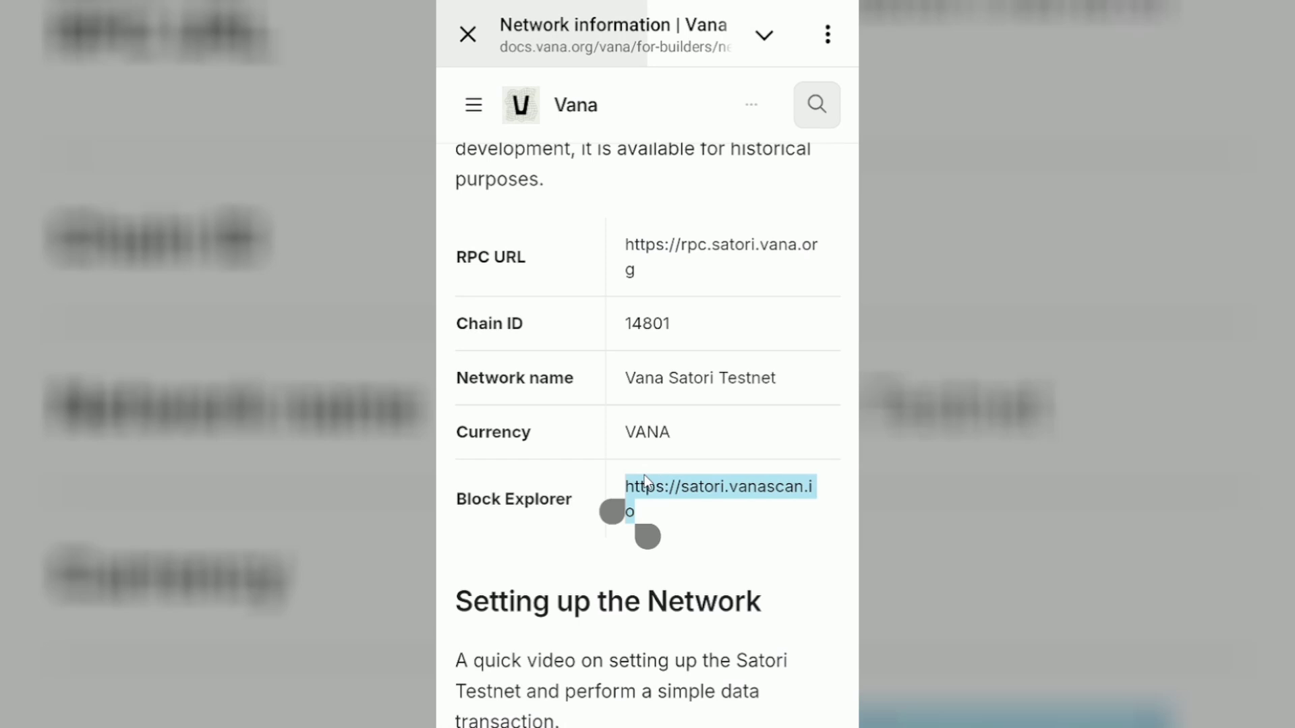
left_click(622, 436)
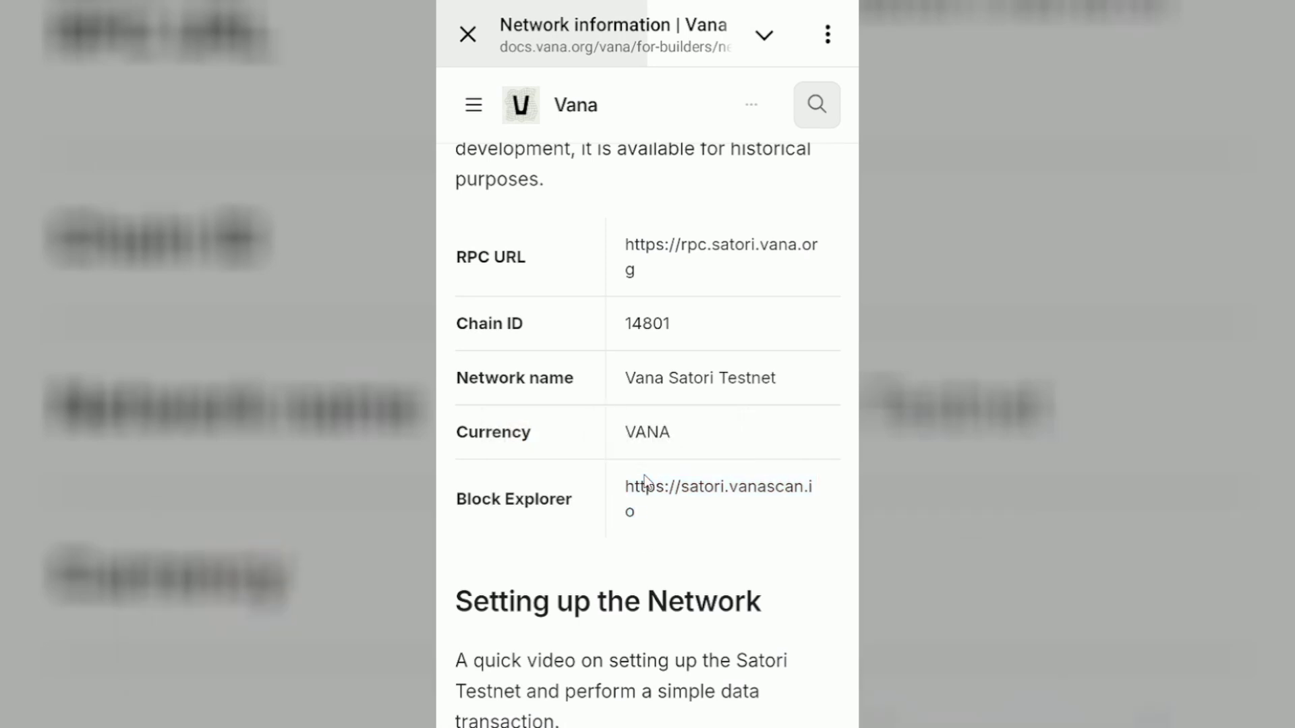
scroll(645, 474, "down", 3)
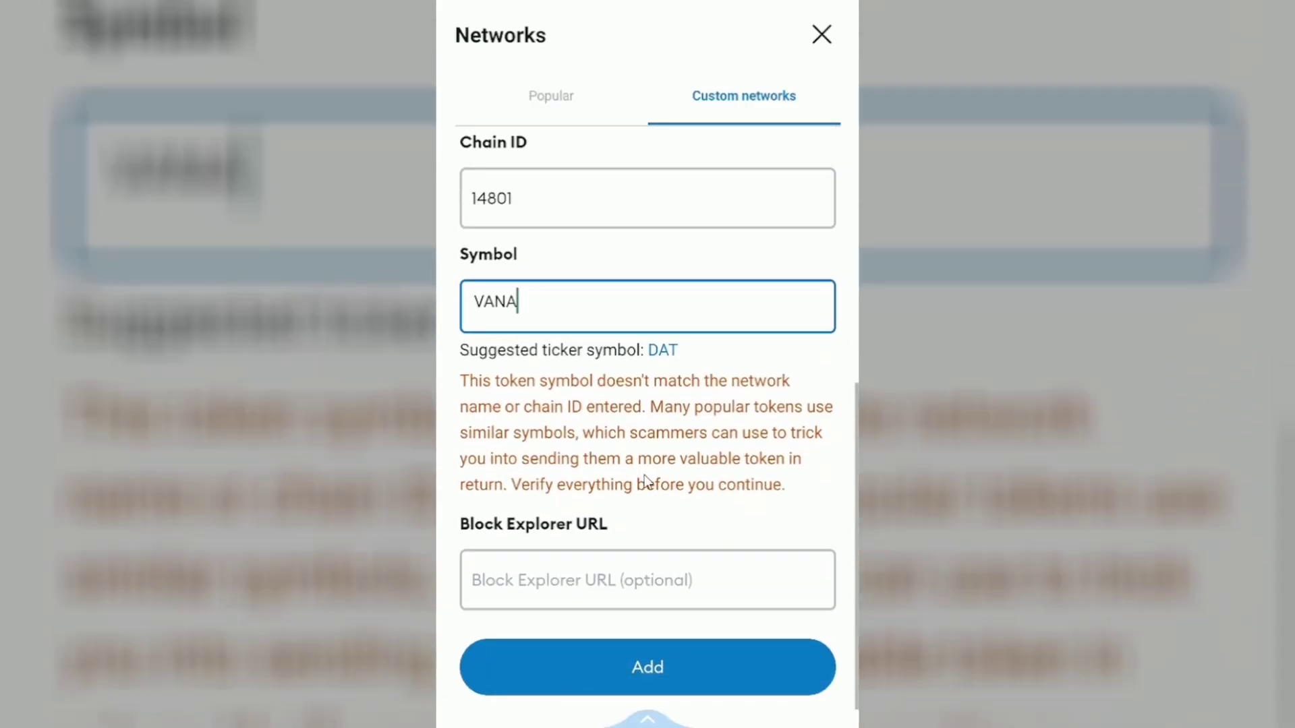
left_click(539, 580)
left_click(495, 532)
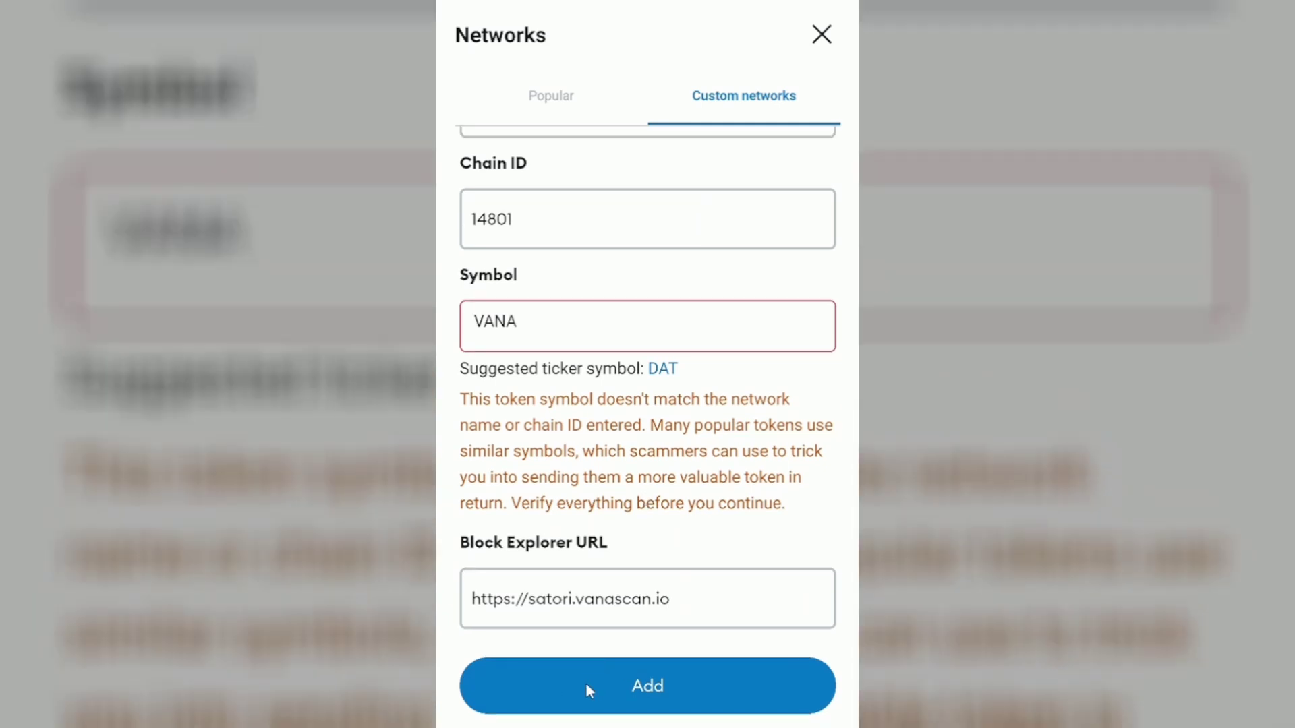
Step: Submit the Vana Satori Testnet network, review its full details, and confirm adding it
left_click(581, 693)
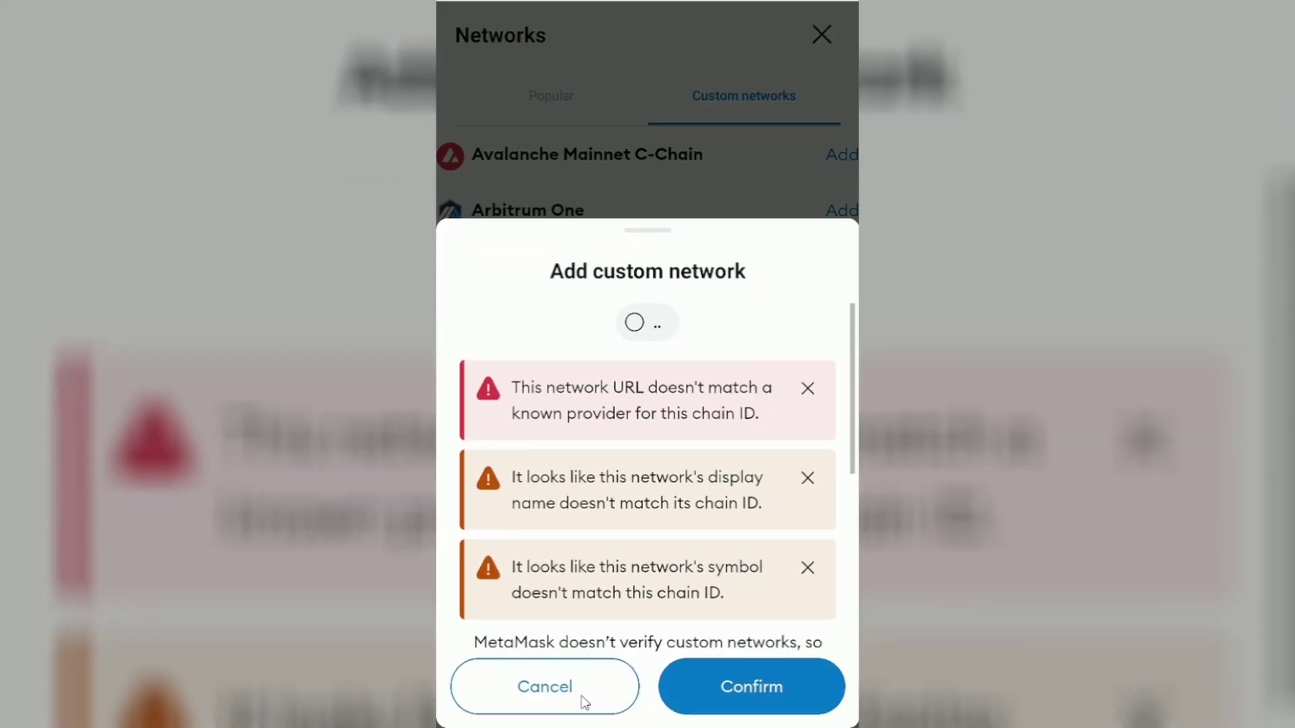
scroll(609, 563, "down", 3)
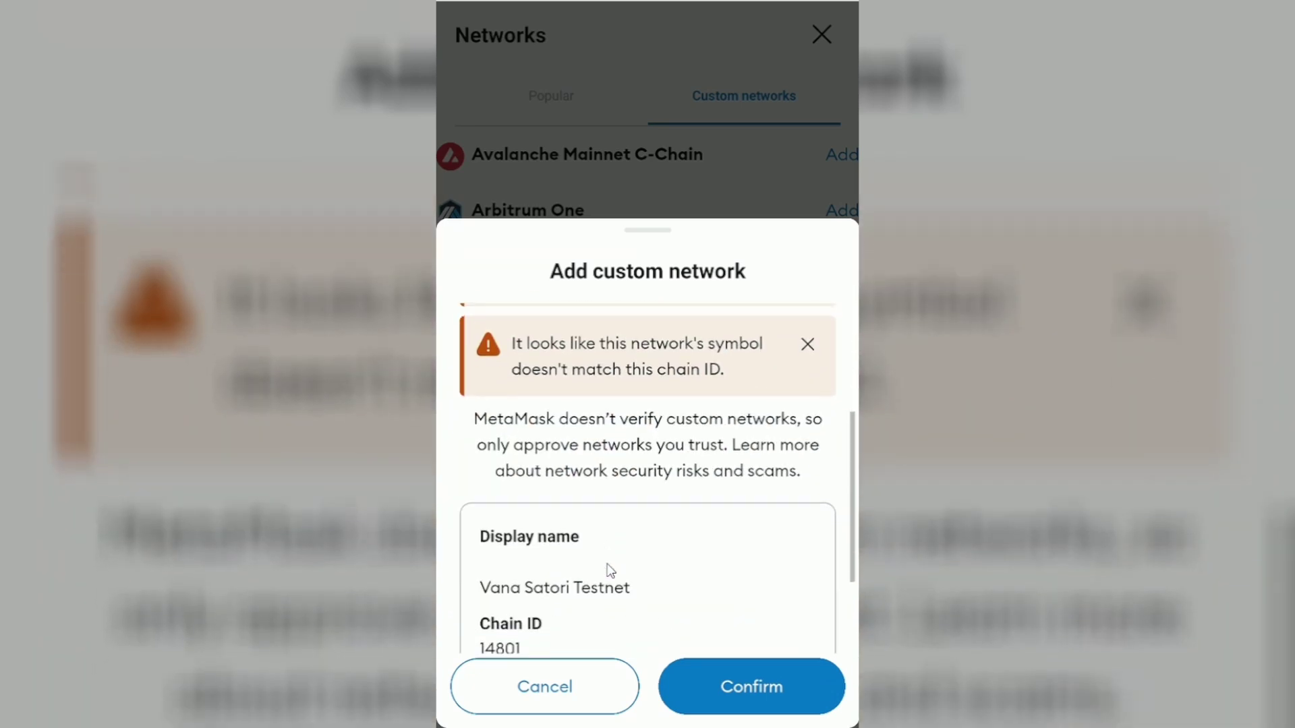
scroll(609, 570, "down", 2)
left_click(668, 605)
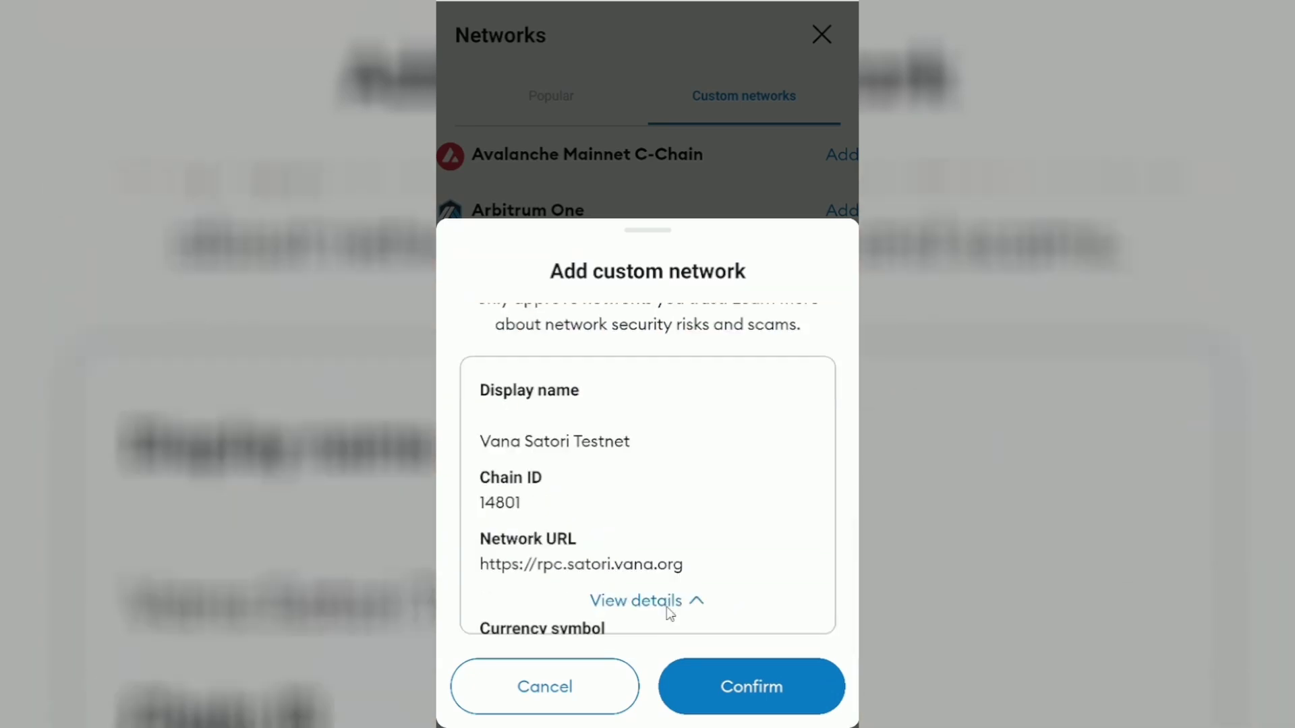
scroll(663, 576, "down", 2)
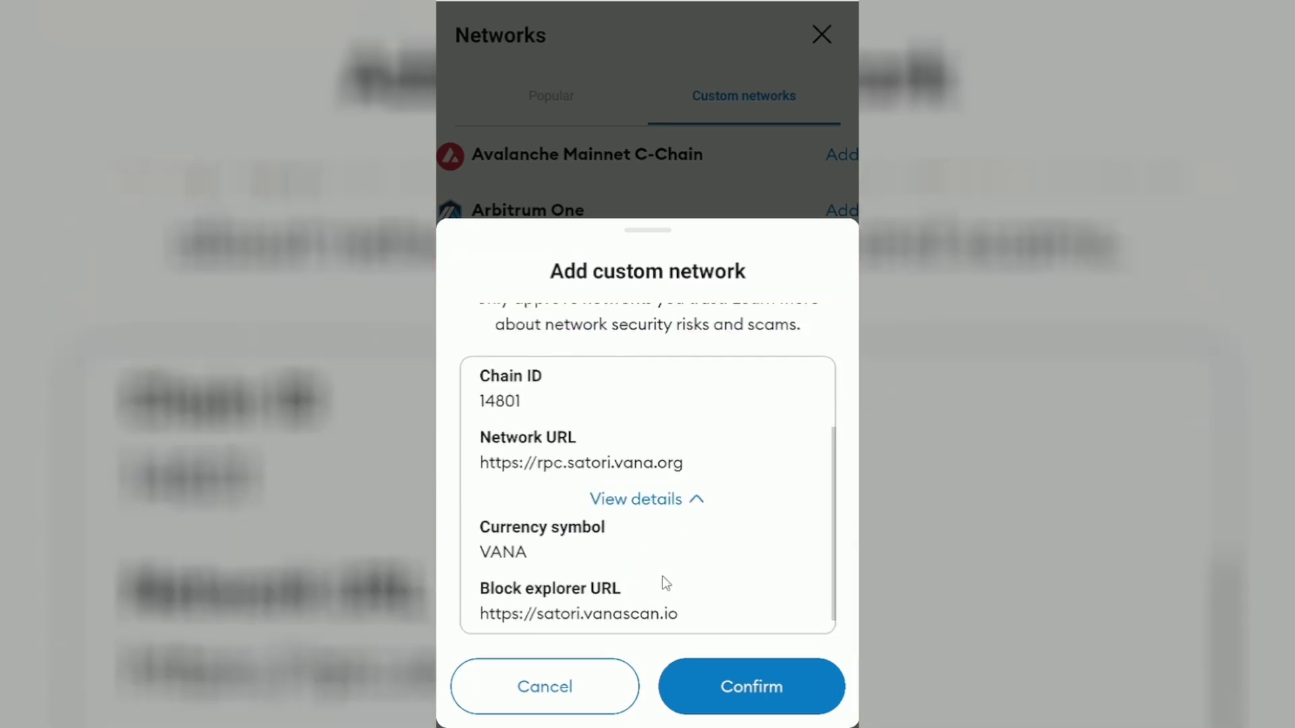
left_click(708, 701)
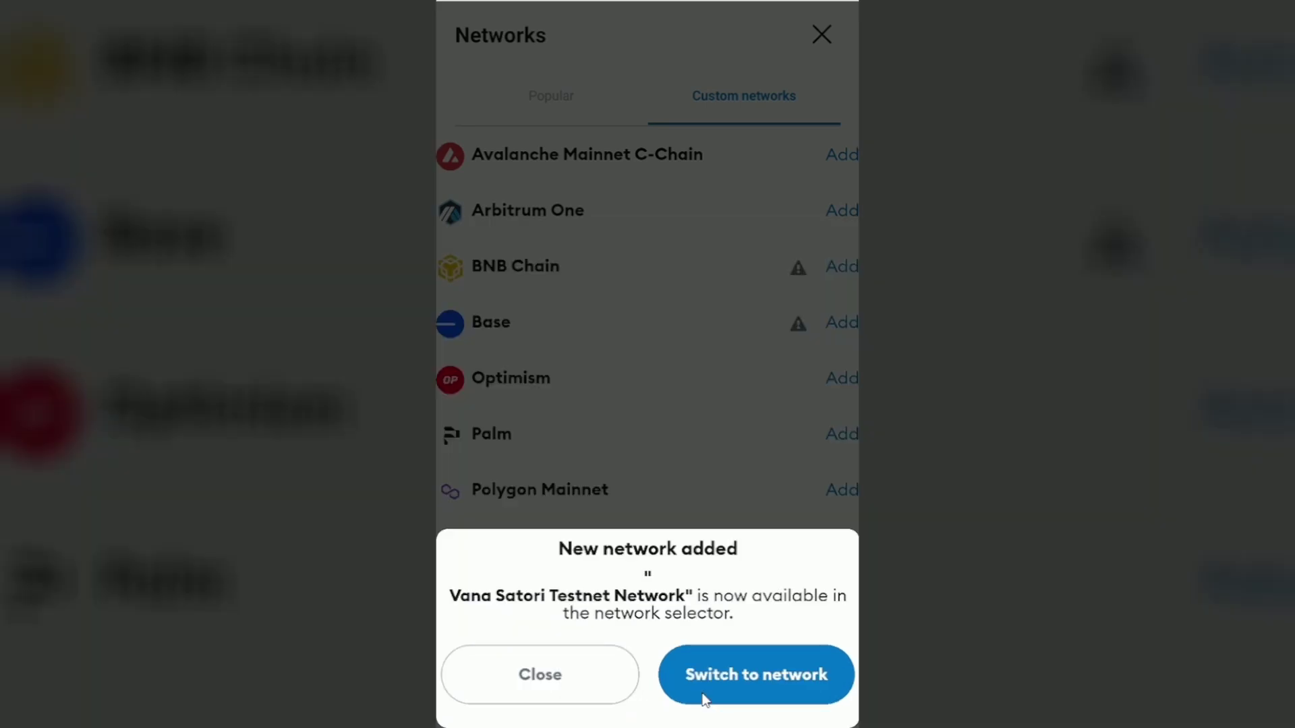
Step: Switch MetaMask to Vana Satori Testnet, dismiss the notice, and review the network list
left_click(689, 690)
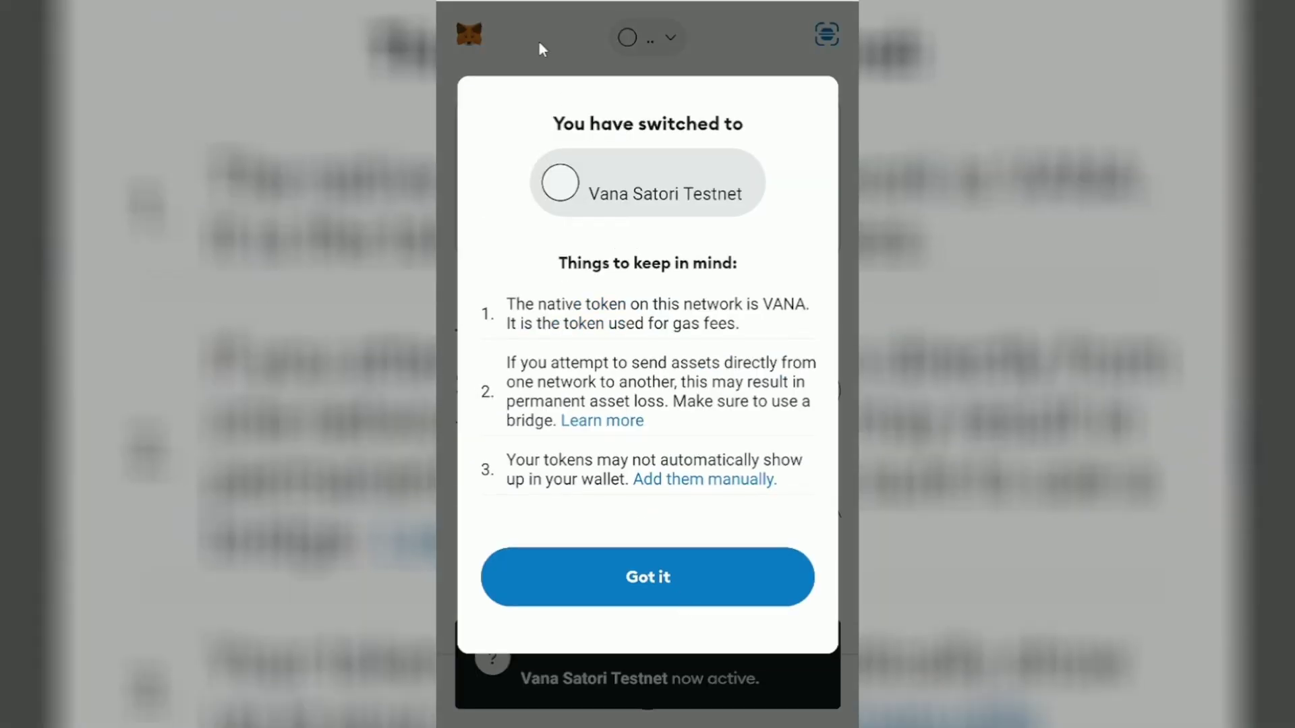
left_click(613, 582)
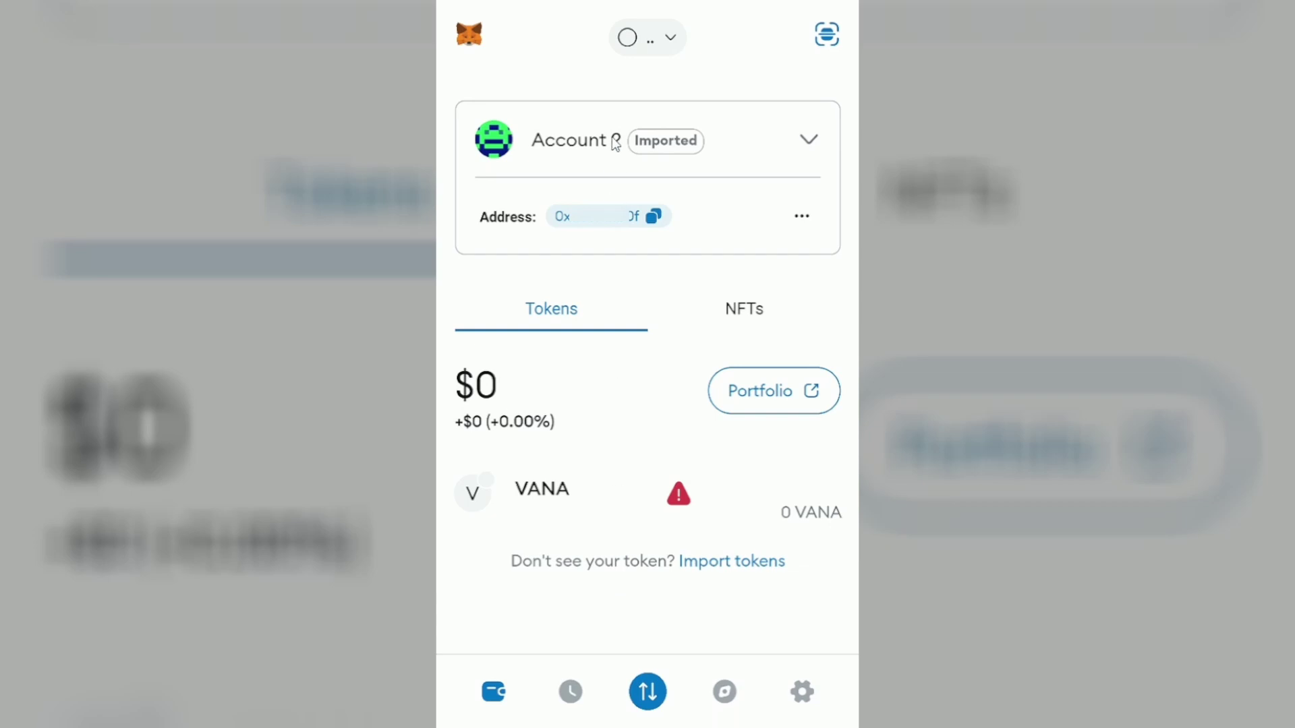
left_click(651, 46)
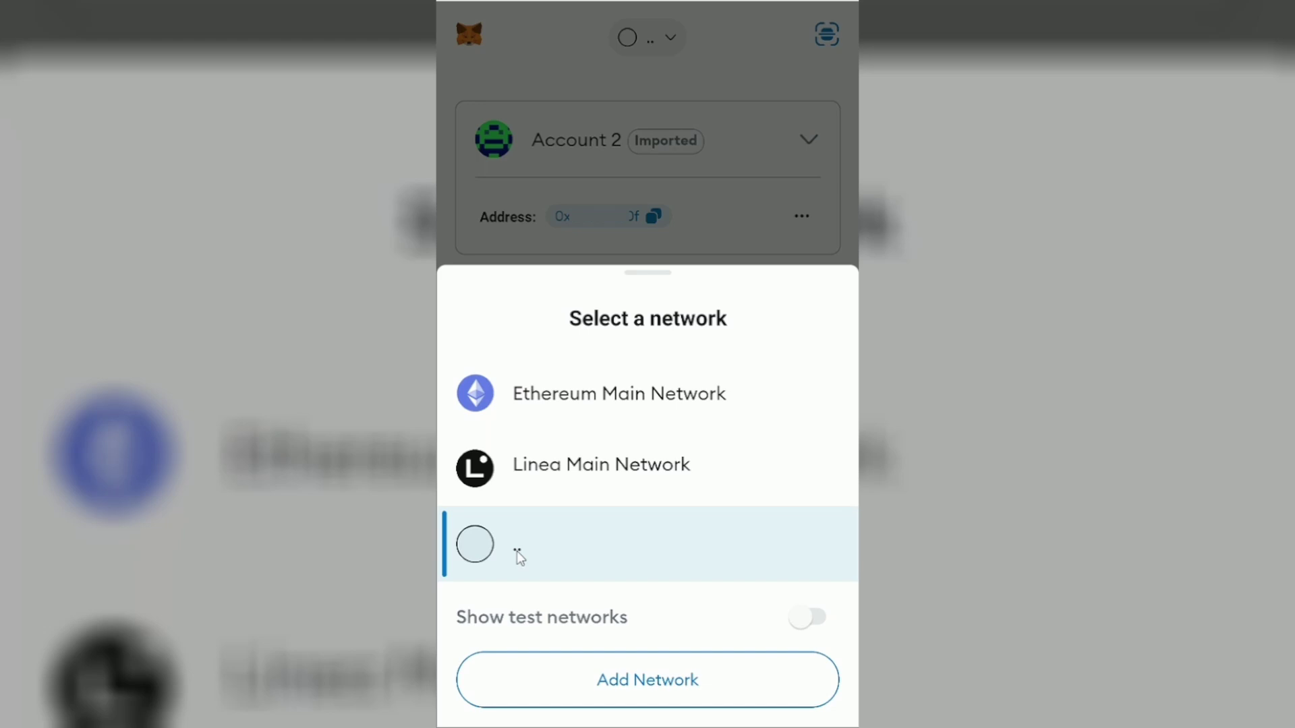
Step: Claim the Add Satori Testnet reward, then scroll down to the Faucet Vana Token challenge
left_click(517, 552)
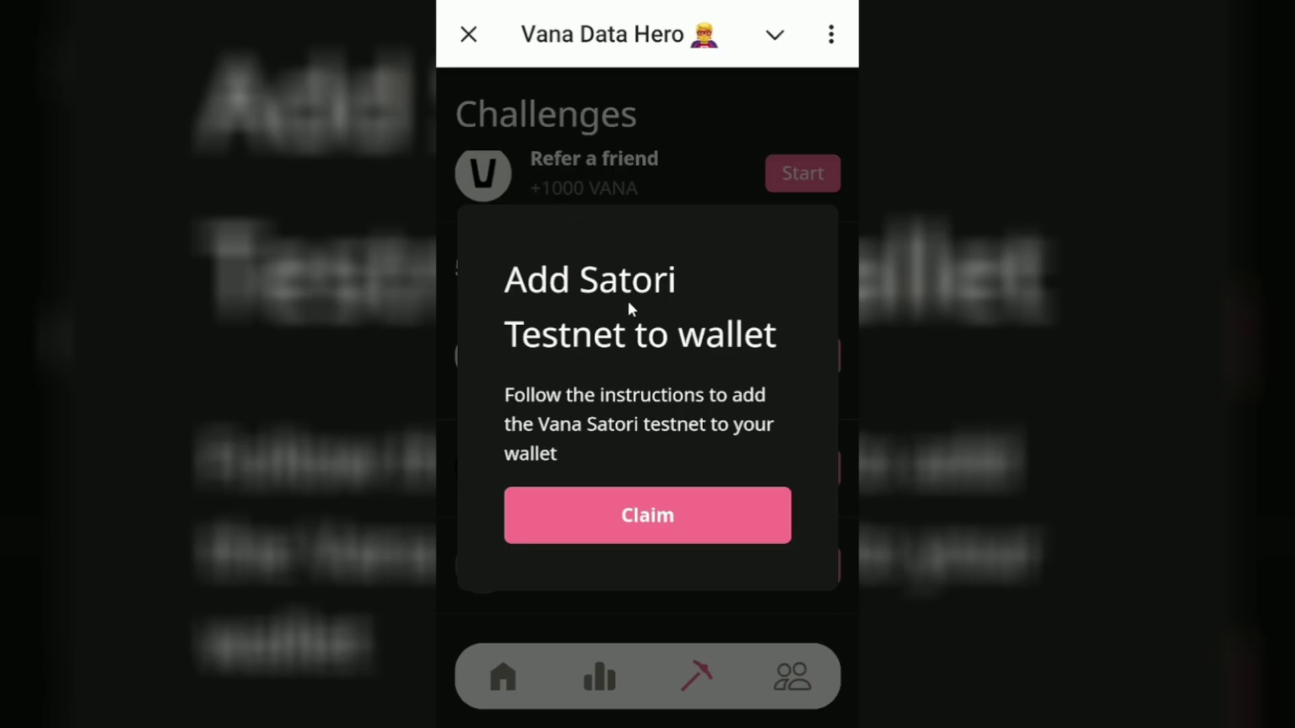
left_click(642, 527)
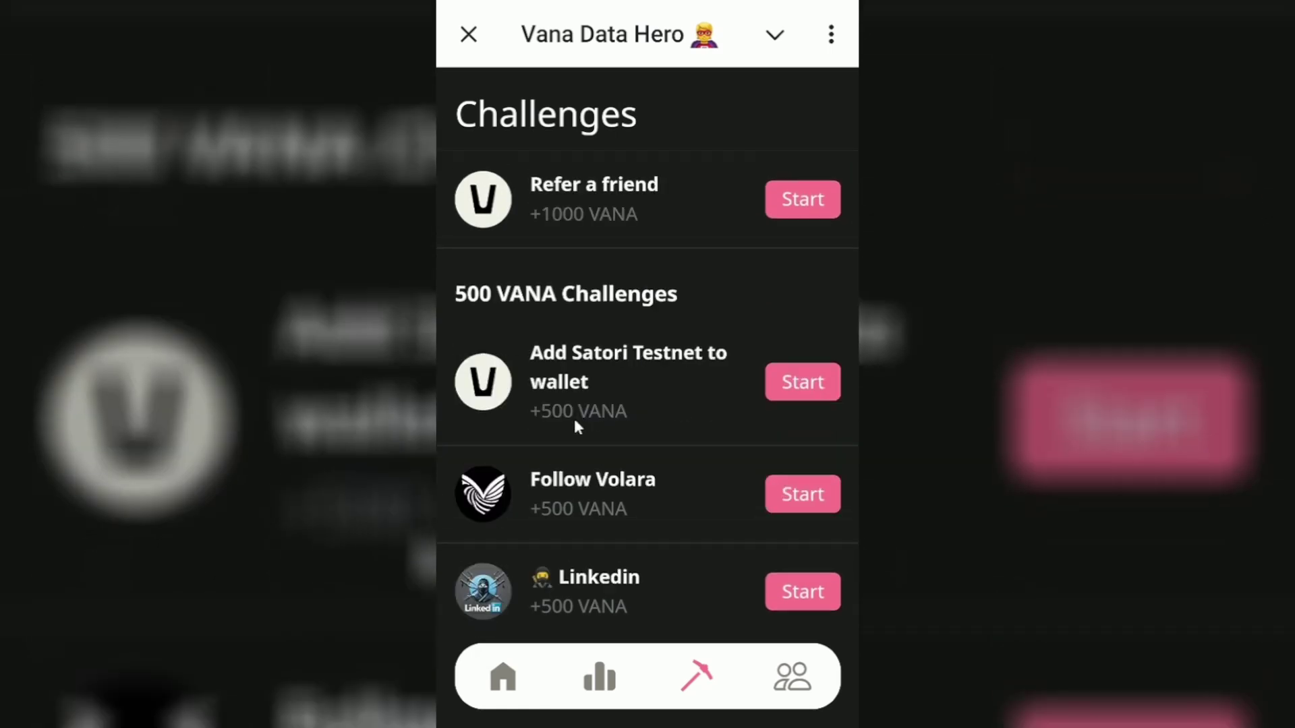
left_click_drag(573, 416, 572, 367)
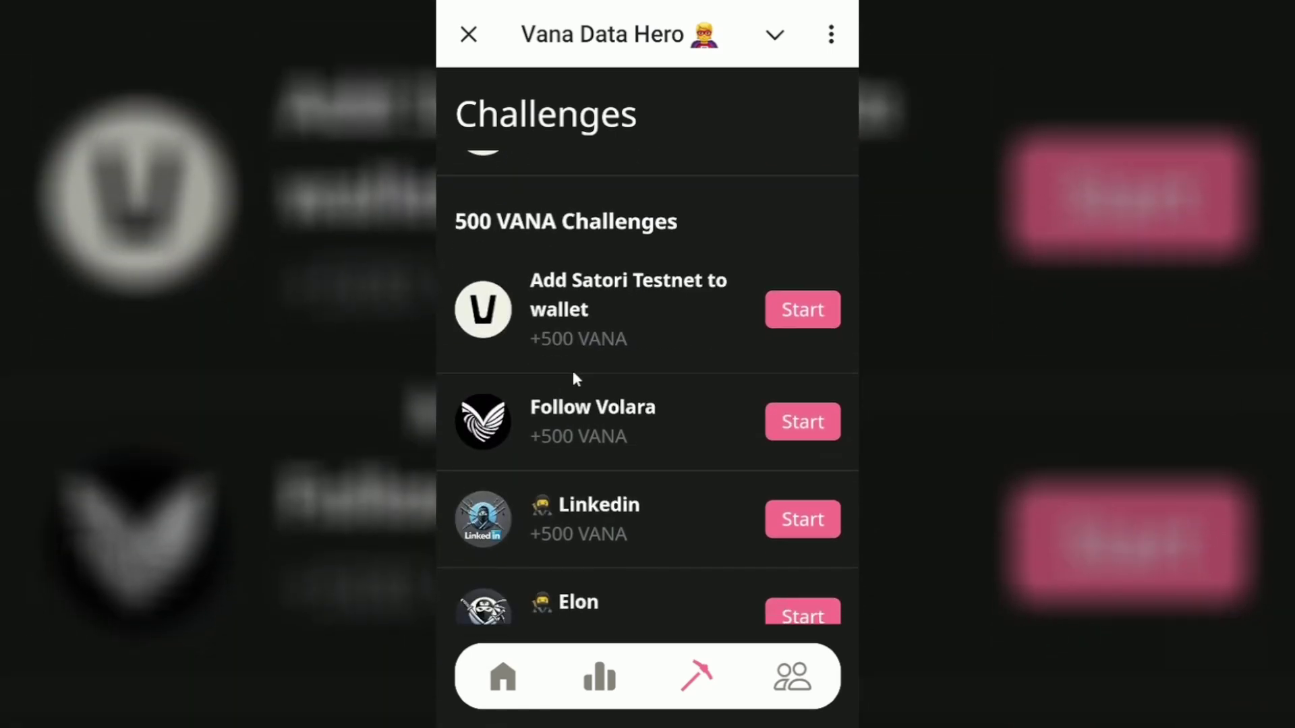
left_click_drag(613, 439, 589, 217)
left_click_drag(578, 393, 607, 229)
scroll(601, 243, "down", 3)
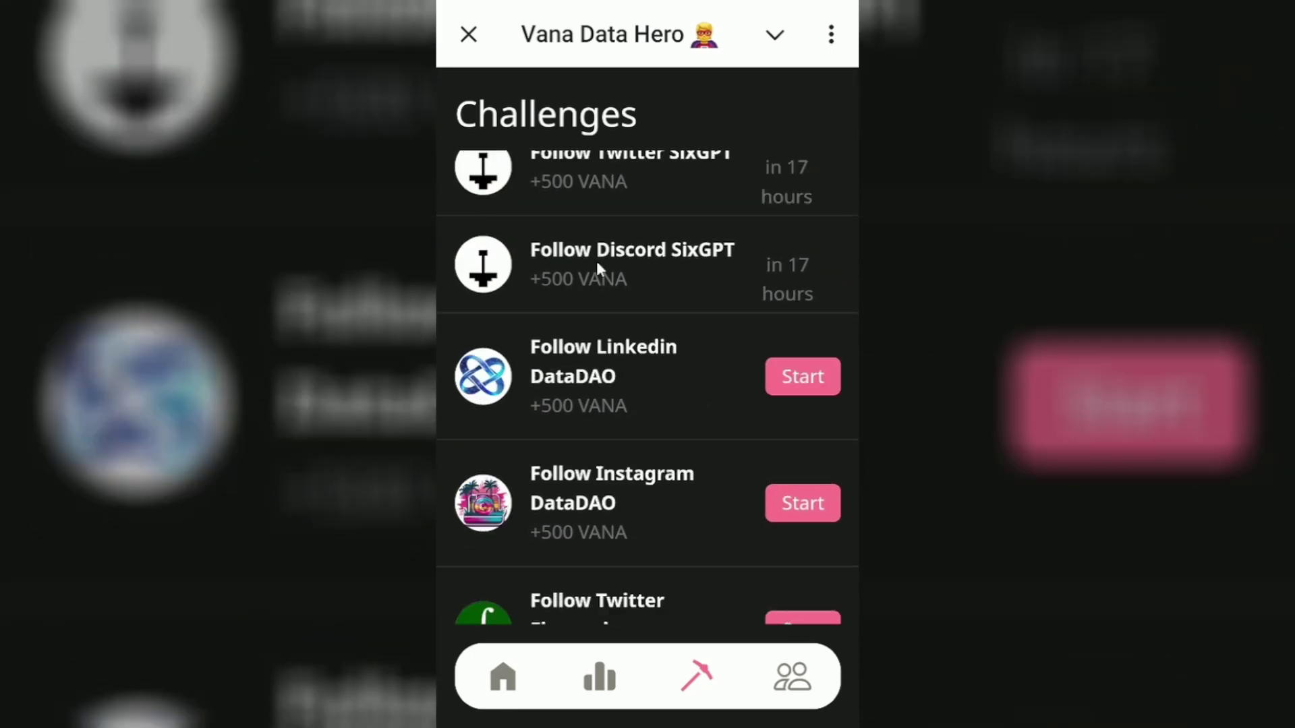
scroll(607, 280, "down", 3)
scroll(618, 392, "down", 2)
left_click_drag(620, 477, 618, 358)
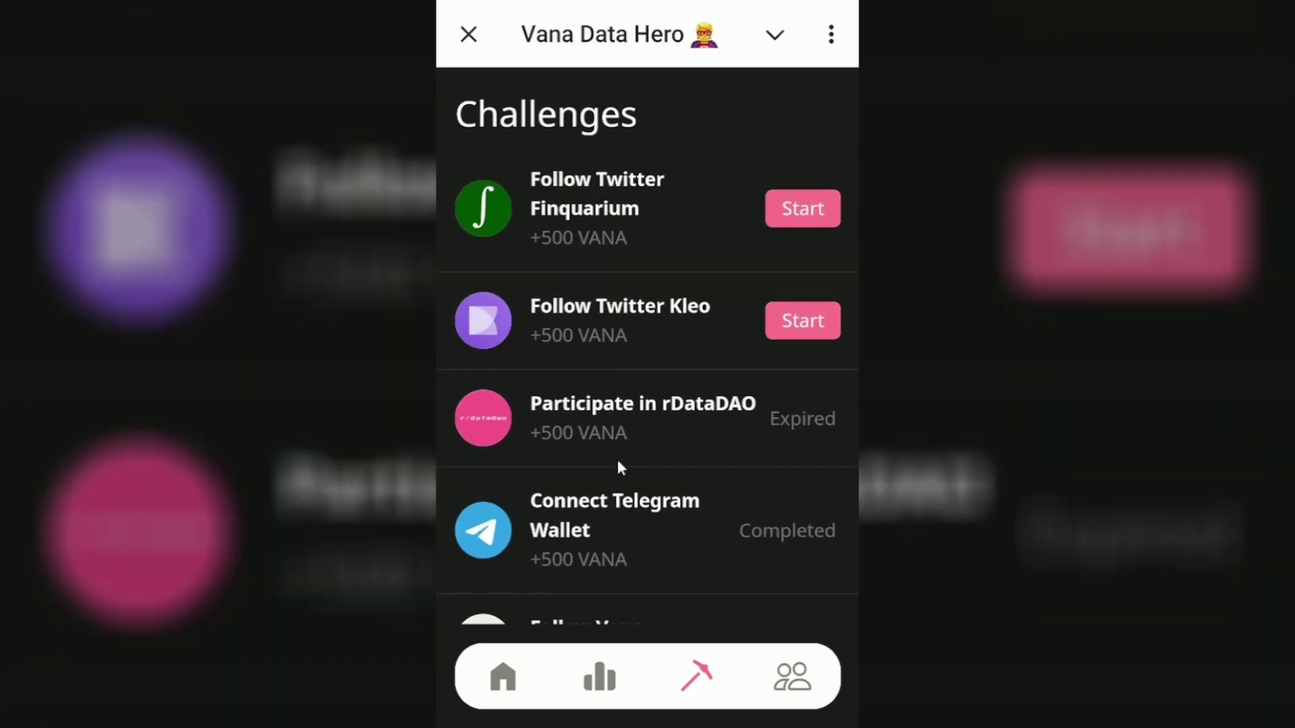
left_click_drag(617, 460, 613, 257)
scroll(613, 270, "down", 5)
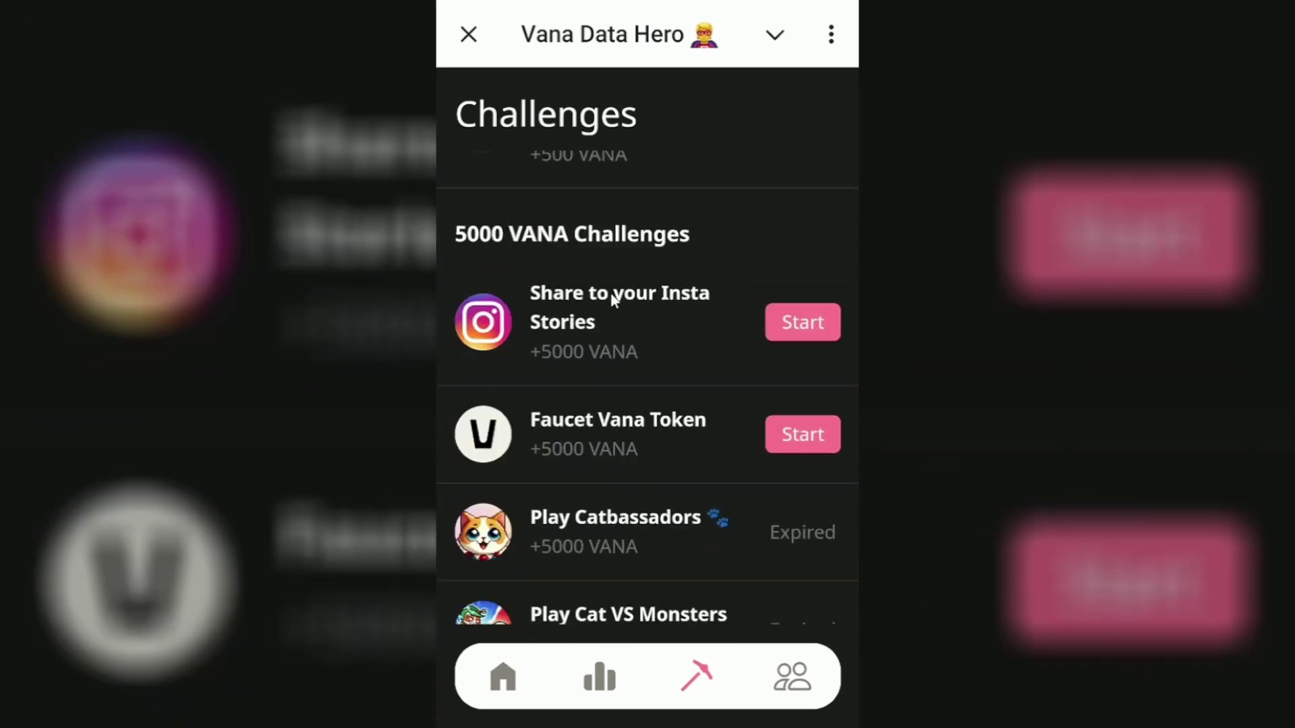
Step: Start the Faucet Vana Token challenge and set the Vana Faucet network to Satori
left_click(806, 354)
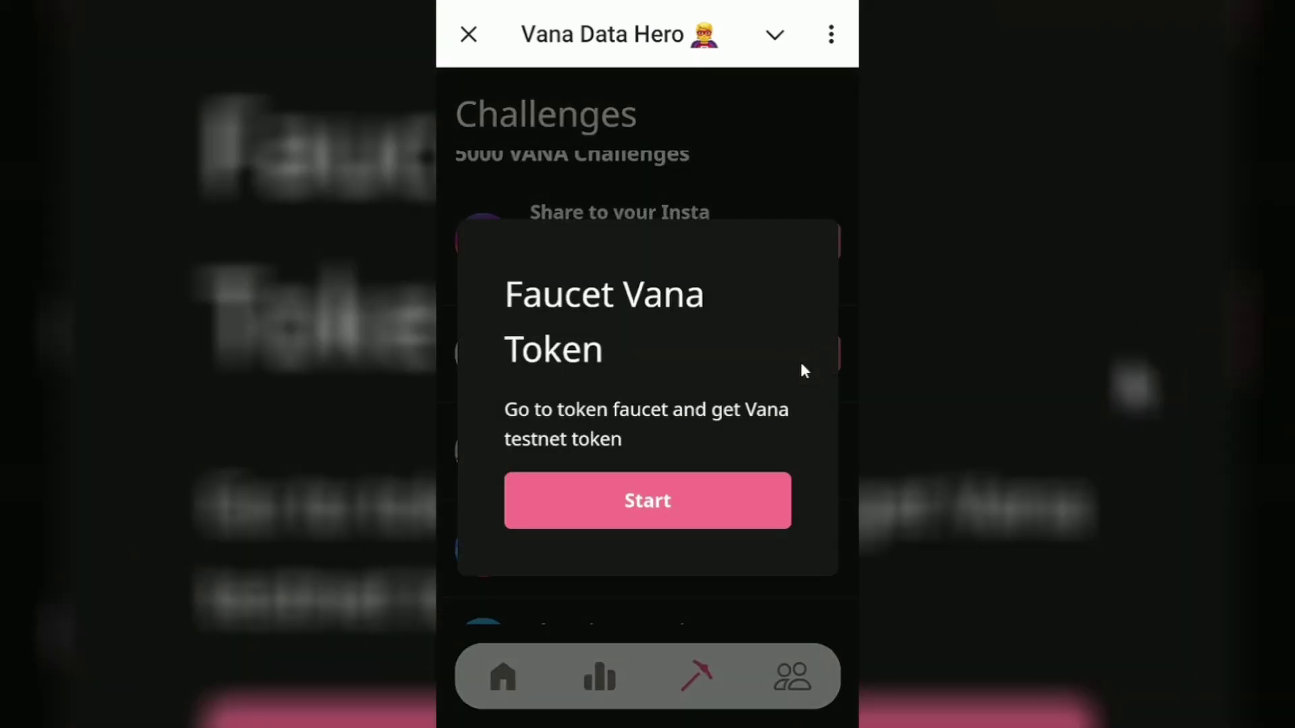
left_click(632, 501)
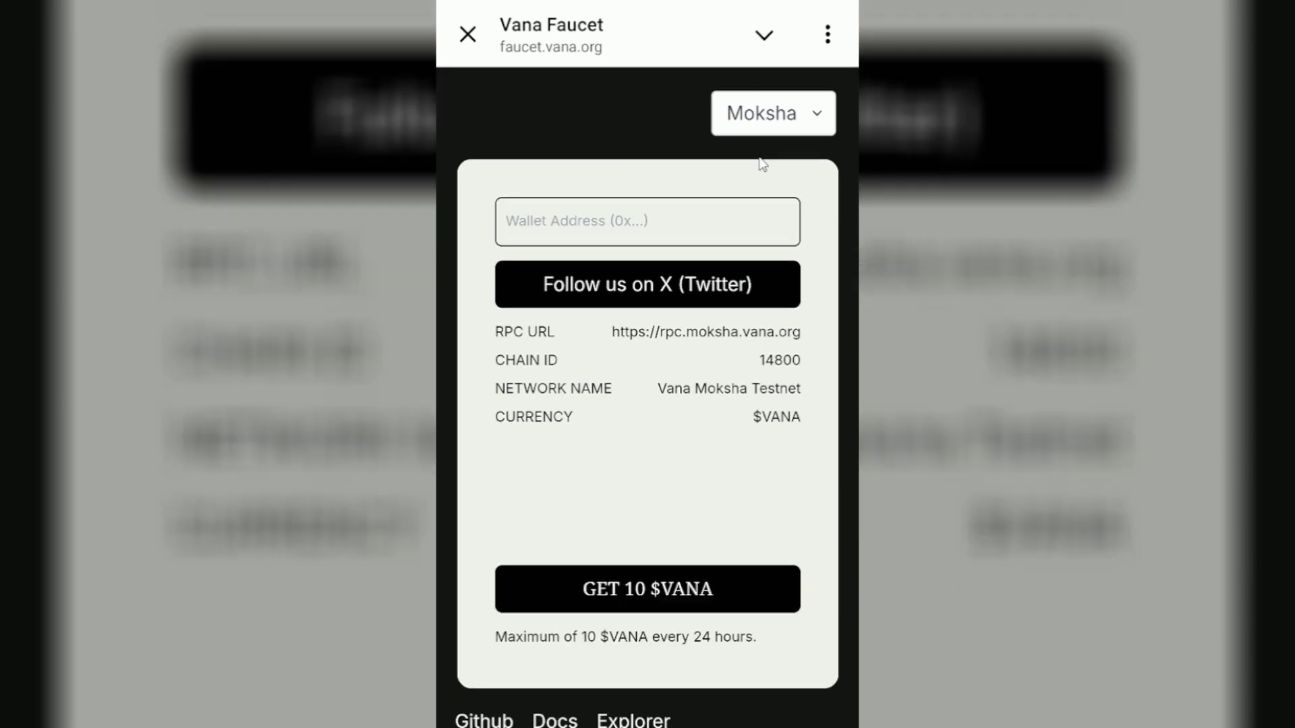
left_click(781, 128)
left_click(796, 408)
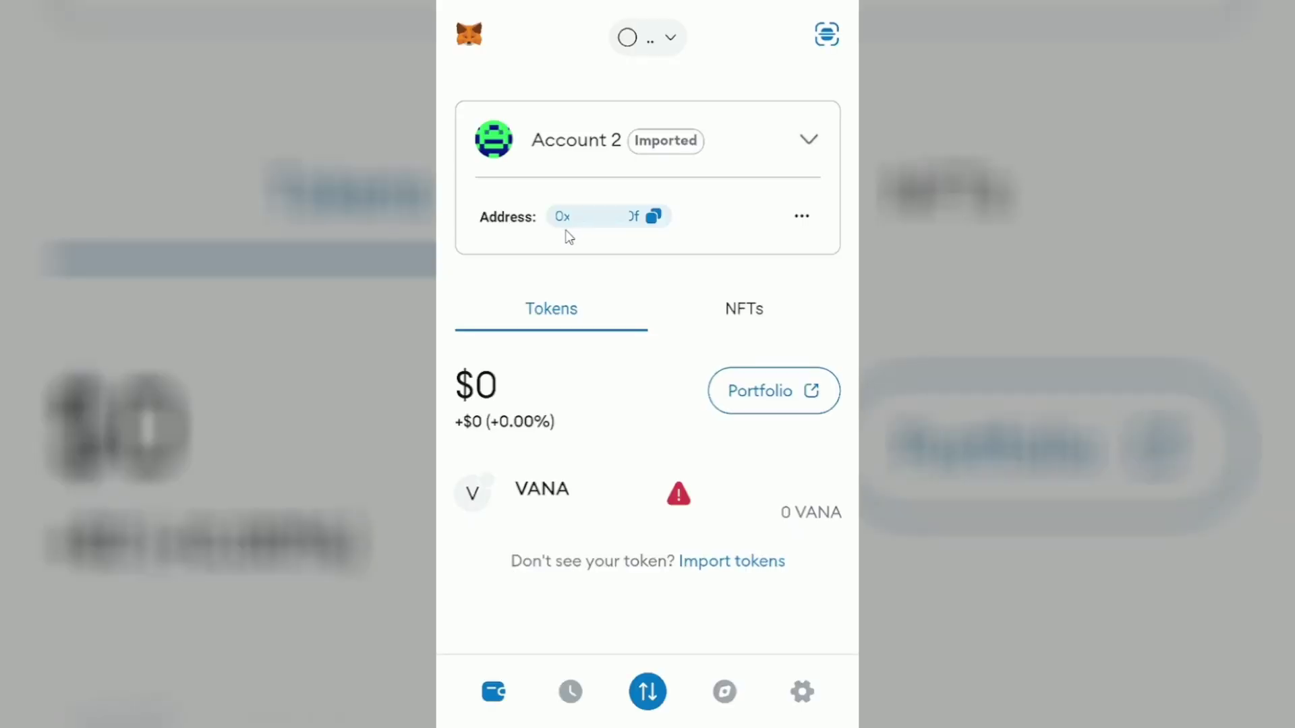
Step: Paste the MetaMask account's copied address into the faucet's wallet address field
left_click(652, 218)
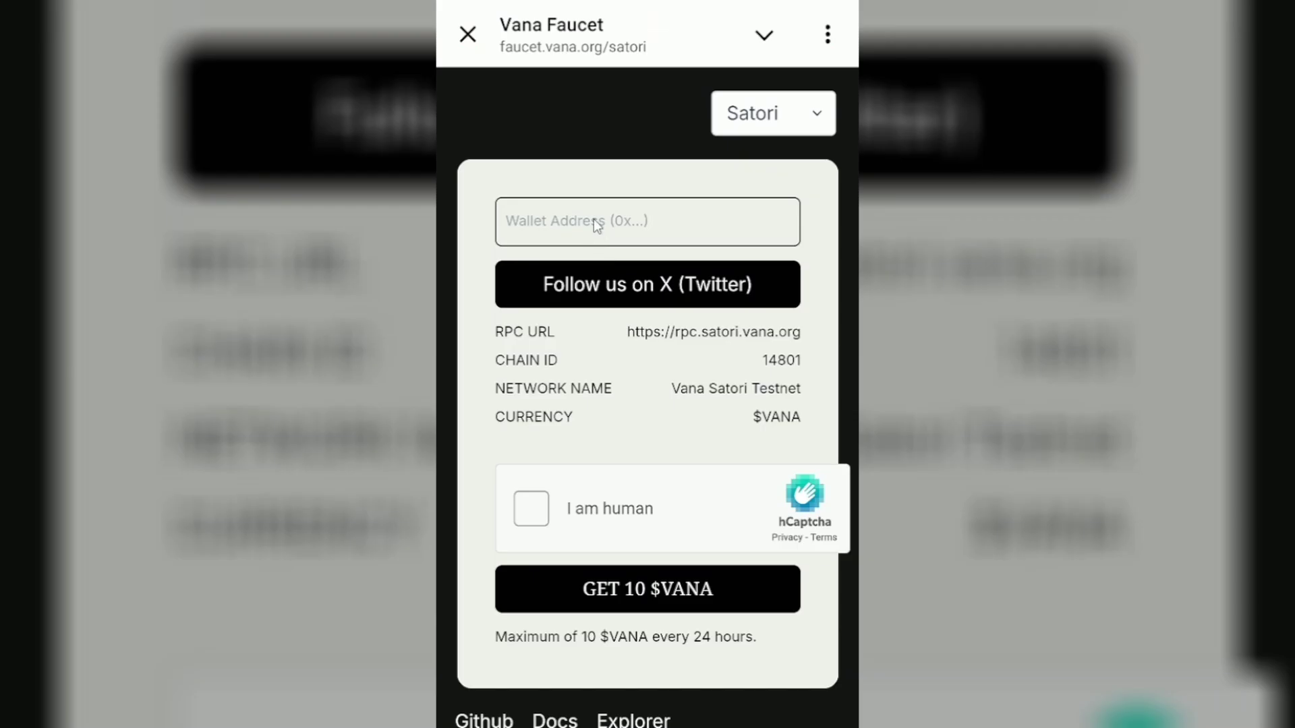
left_click(593, 219)
key("ctrl+v")
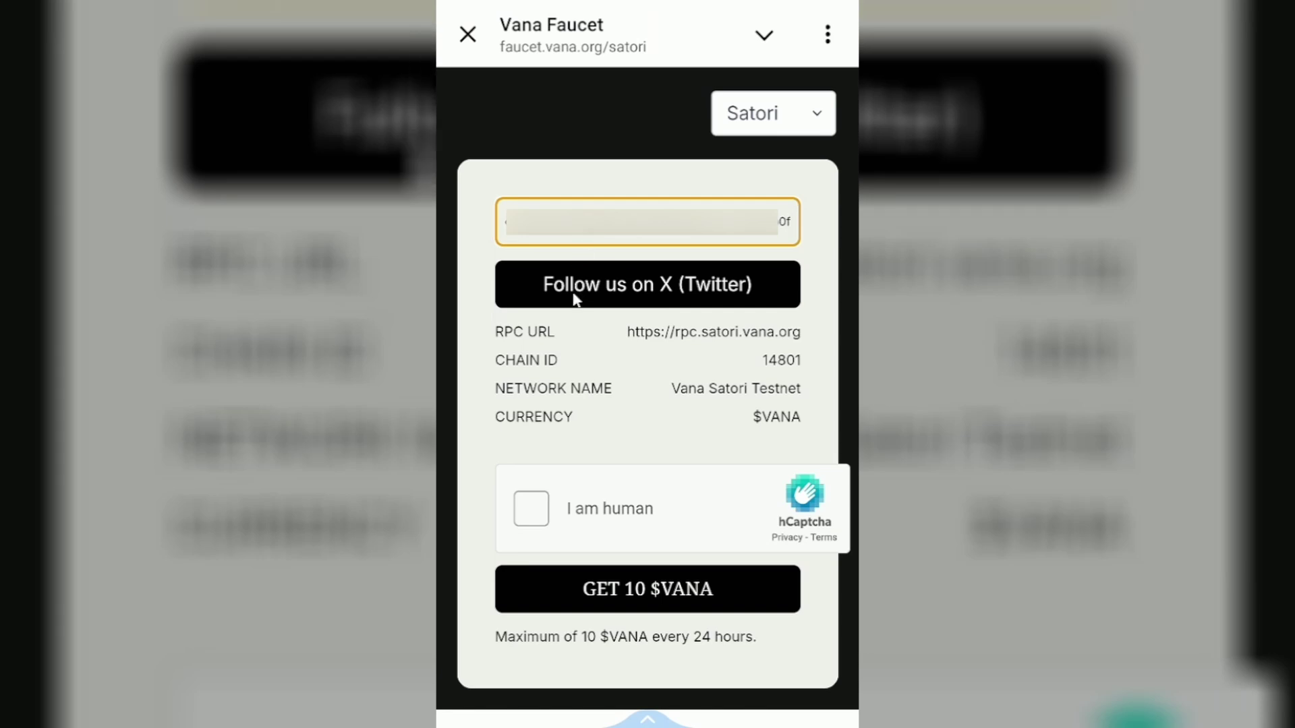
Step: Solve the hCaptcha by picking the jumping animal images across two rounds
left_click(530, 521)
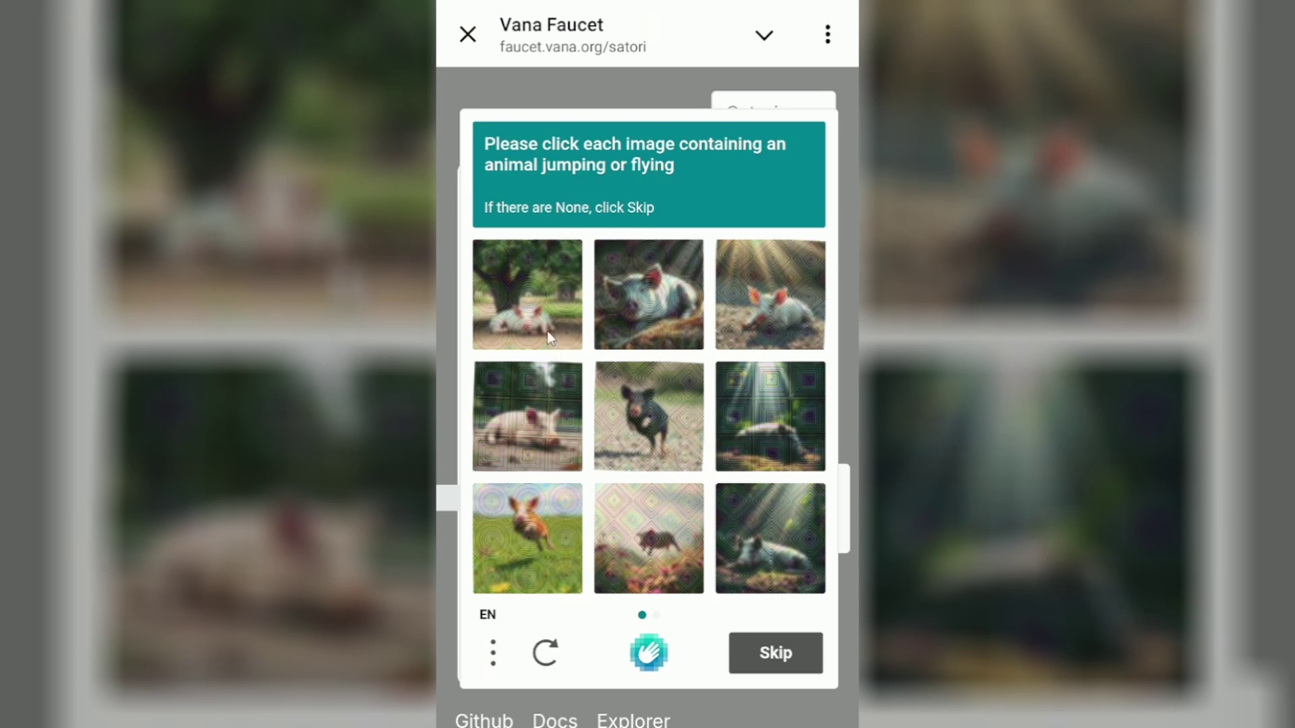
left_click(532, 552)
left_click(652, 564)
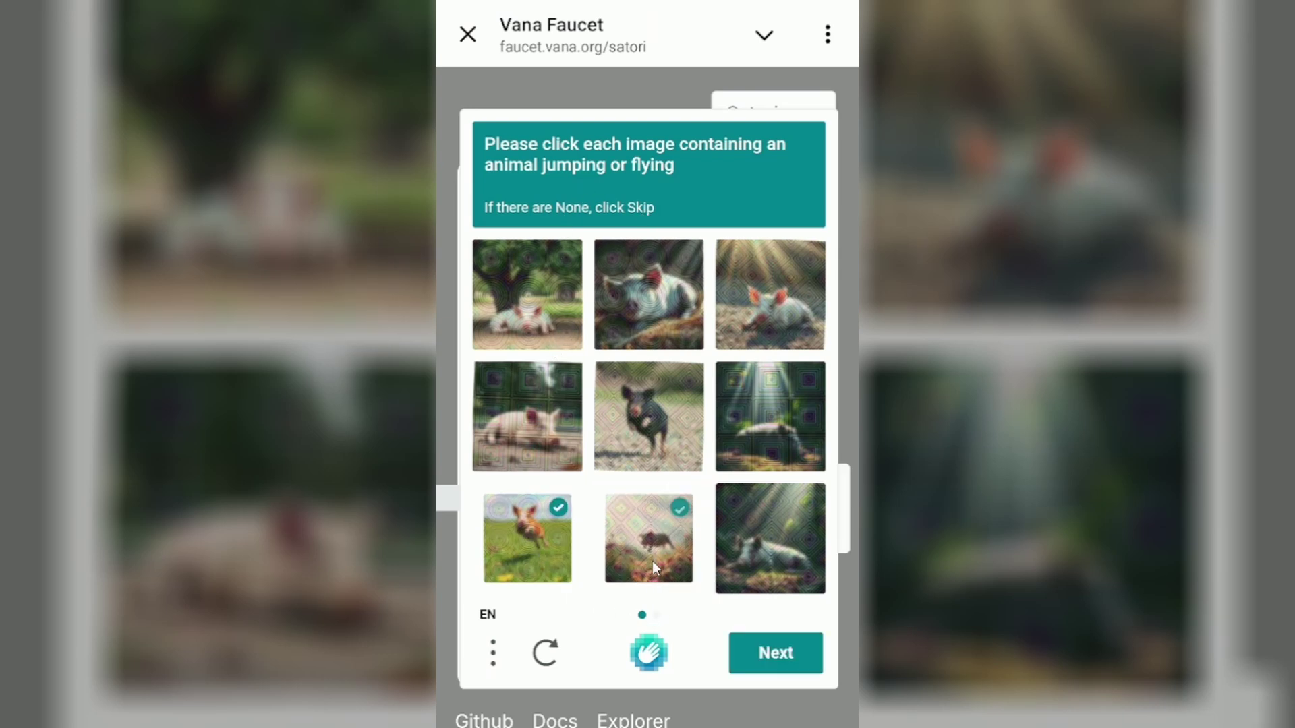
left_click(626, 429)
left_click(762, 652)
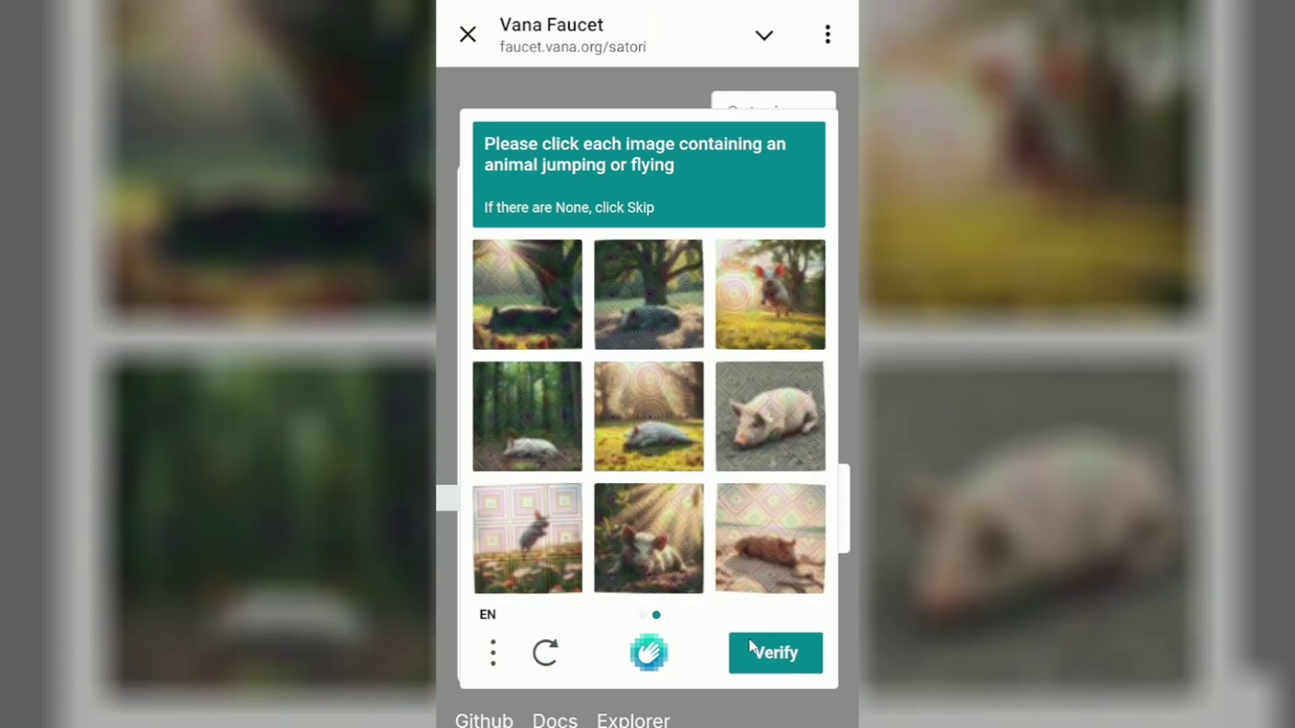
left_click(774, 308)
left_click(541, 547)
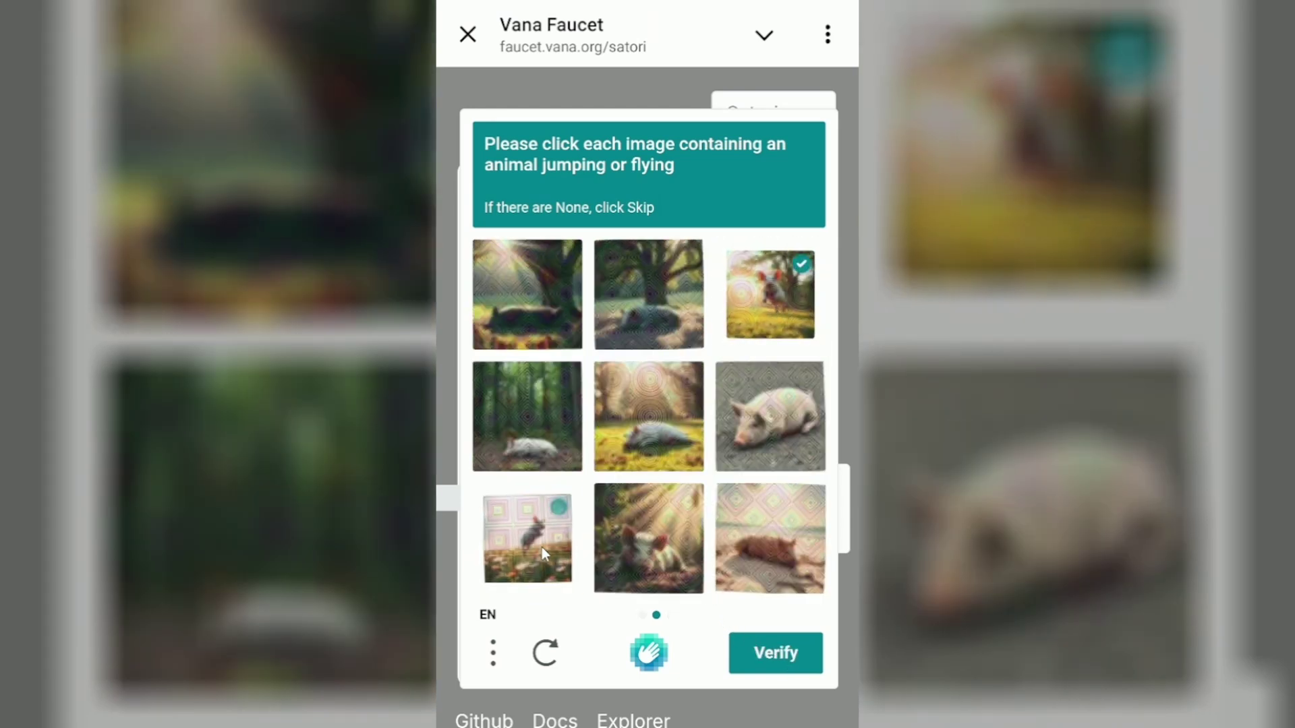
left_click(779, 651)
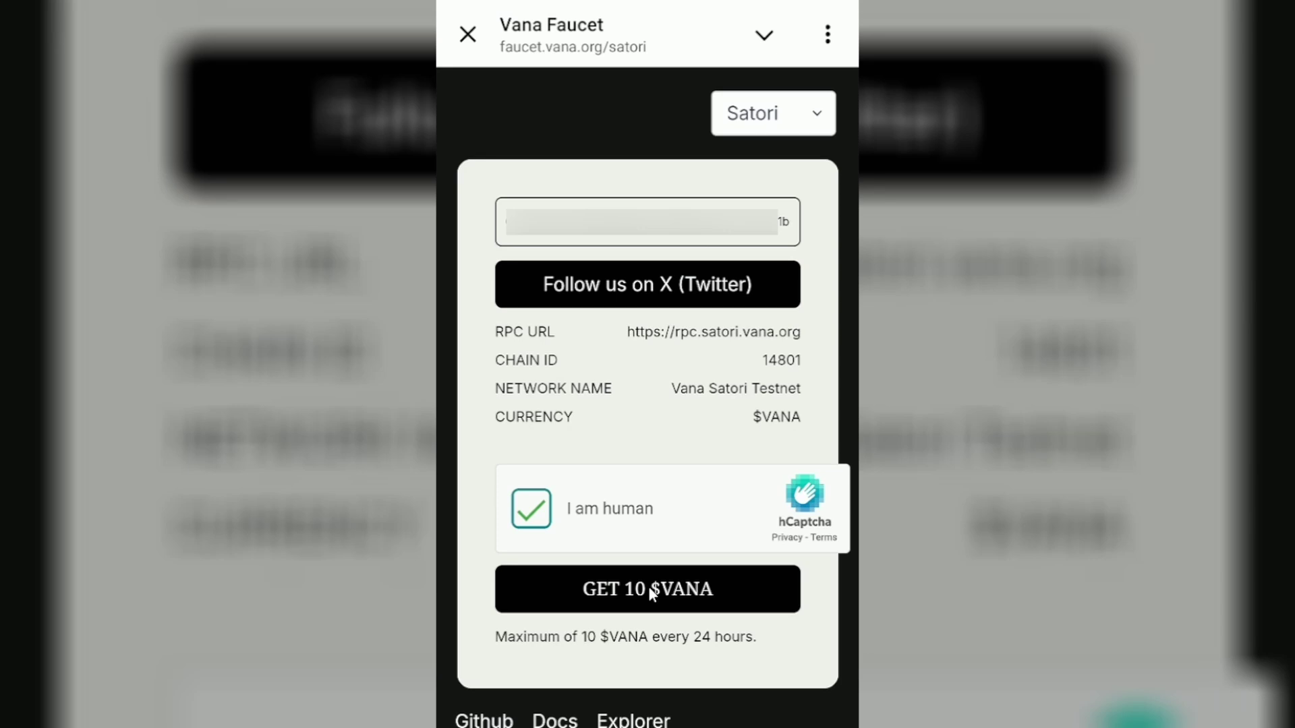
Step: Follow Vana on X, then request 10 VANA from the faucet again
left_click(650, 587)
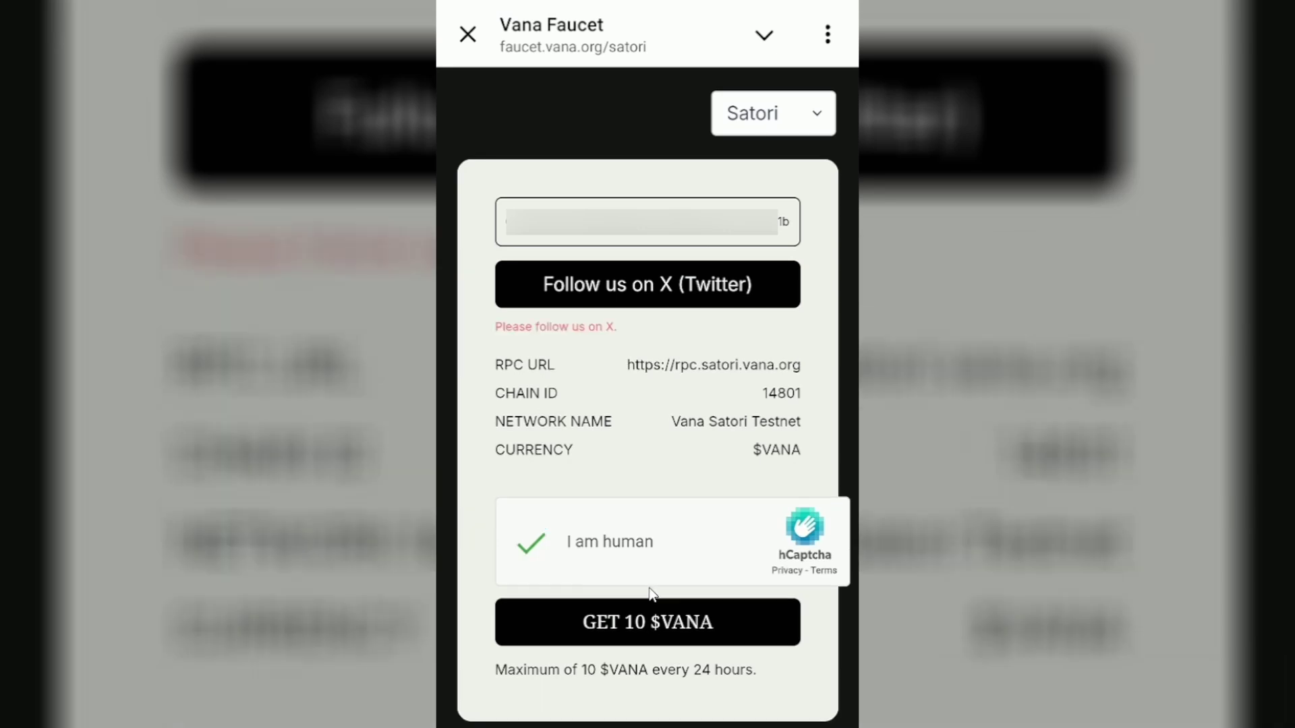
left_click(604, 289)
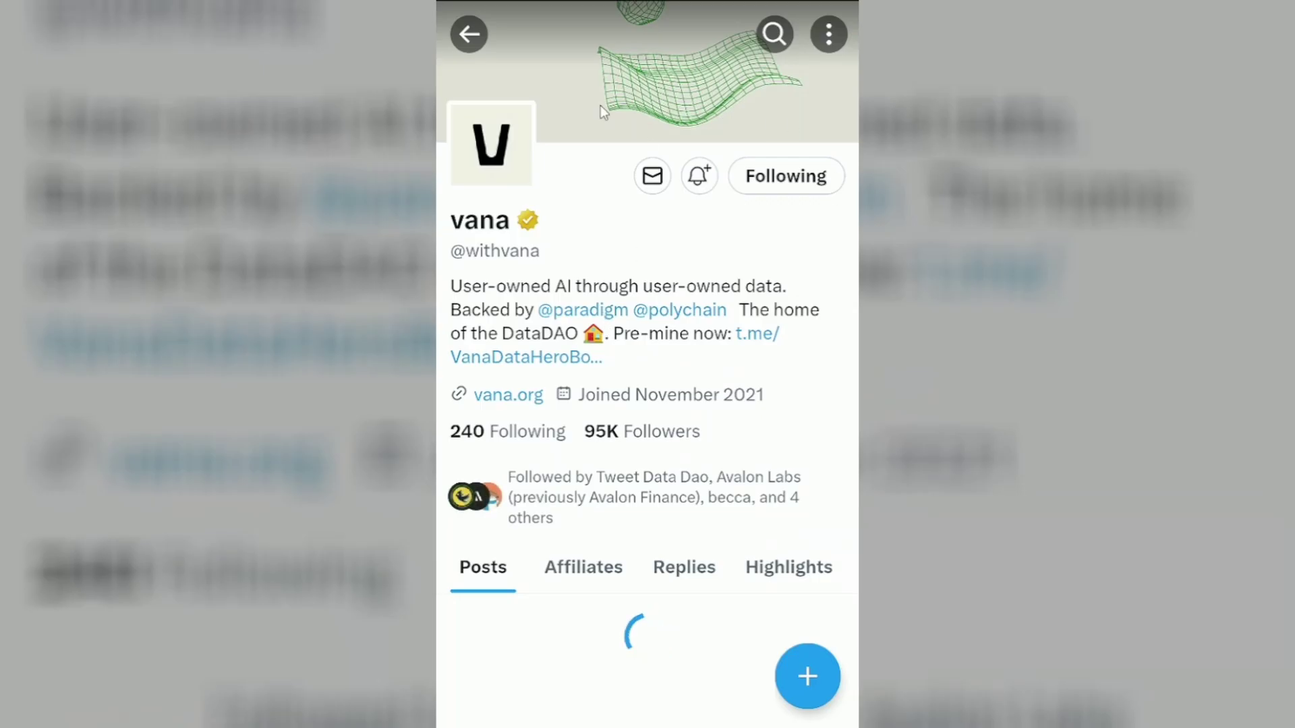
key("Escape")
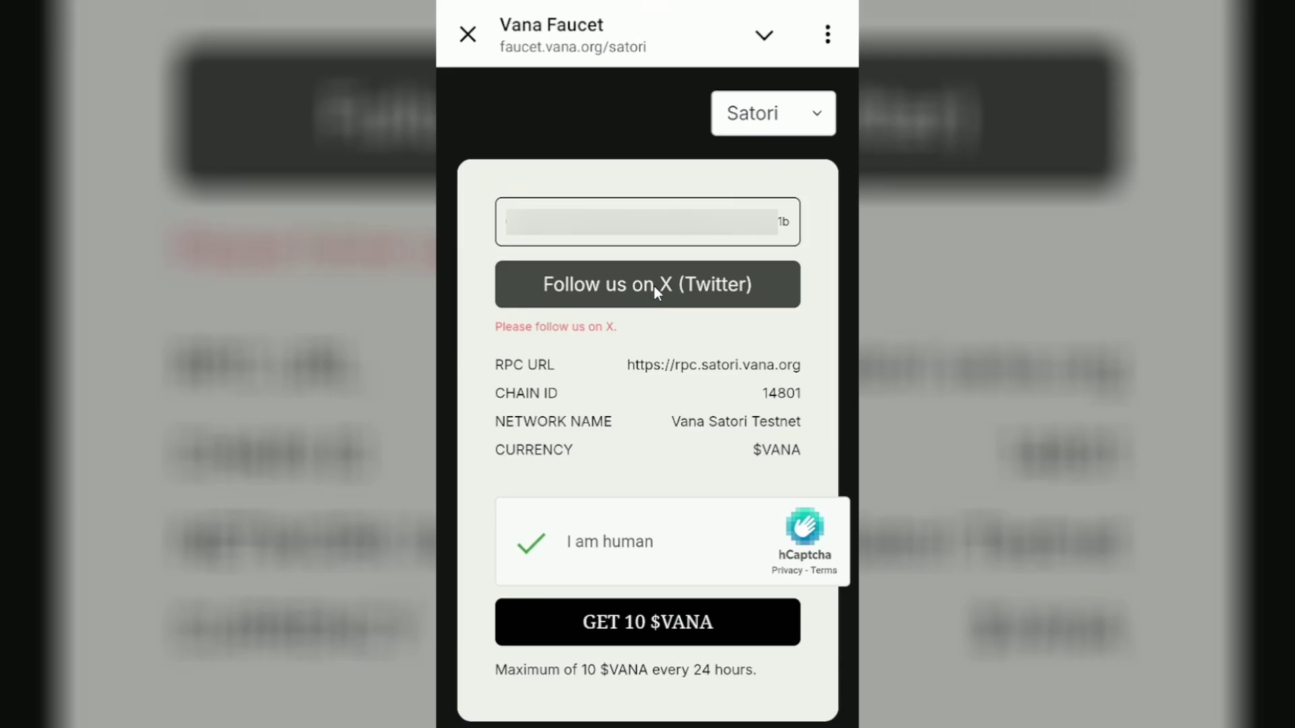
left_click(572, 625)
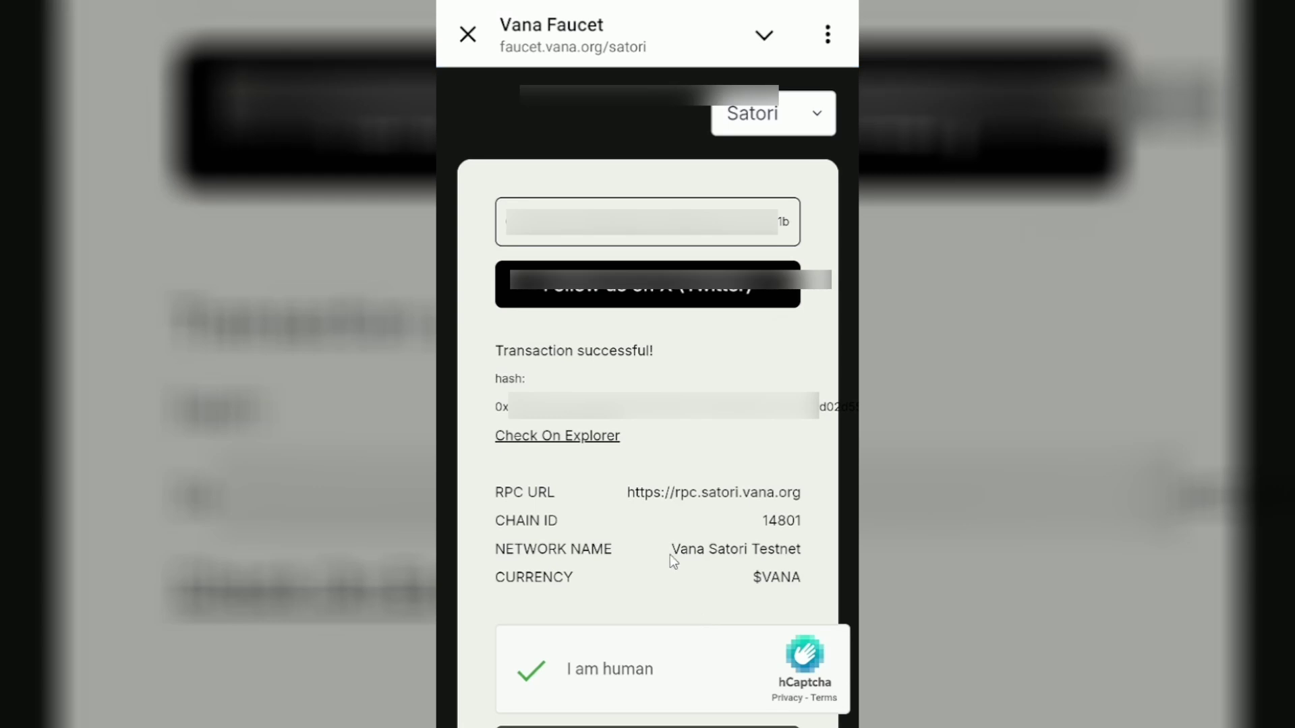
Step: Scroll down the faucet page to review the successful 10 VANA transaction
scroll(677, 566, "down", 2)
scroll(662, 421, "down", 1)
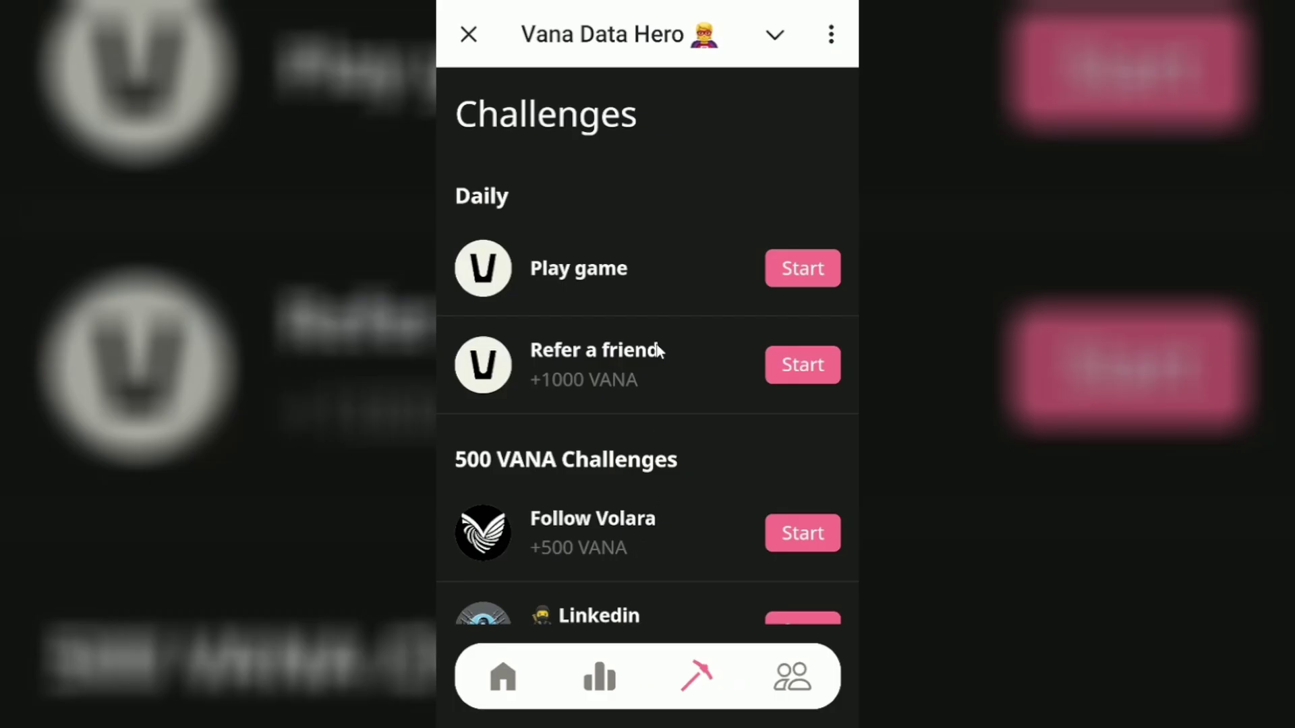
Step: Scroll to the 5000 VANA Challenges and start the Faucet Vana Token challenge
scroll(660, 317, "down", 5)
scroll(654, 526, "up", 1)
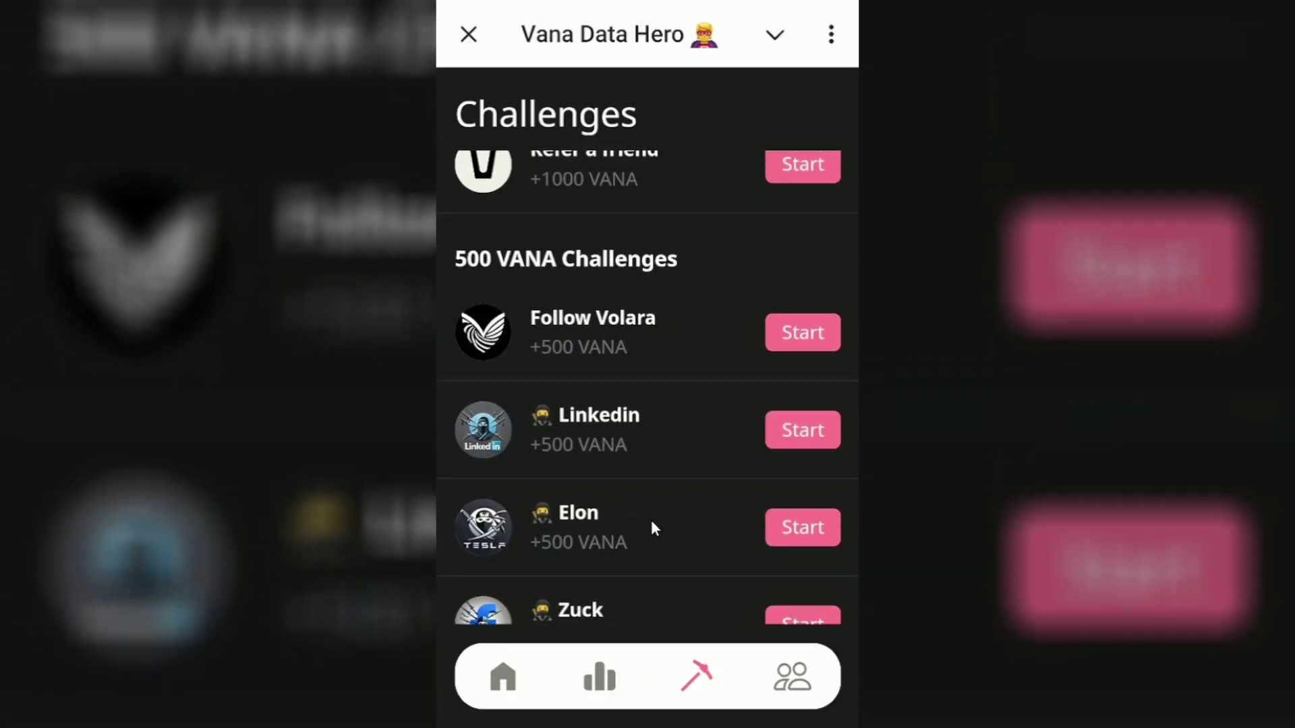
scroll(650, 485, "down", 2)
scroll(650, 478, "down", 5)
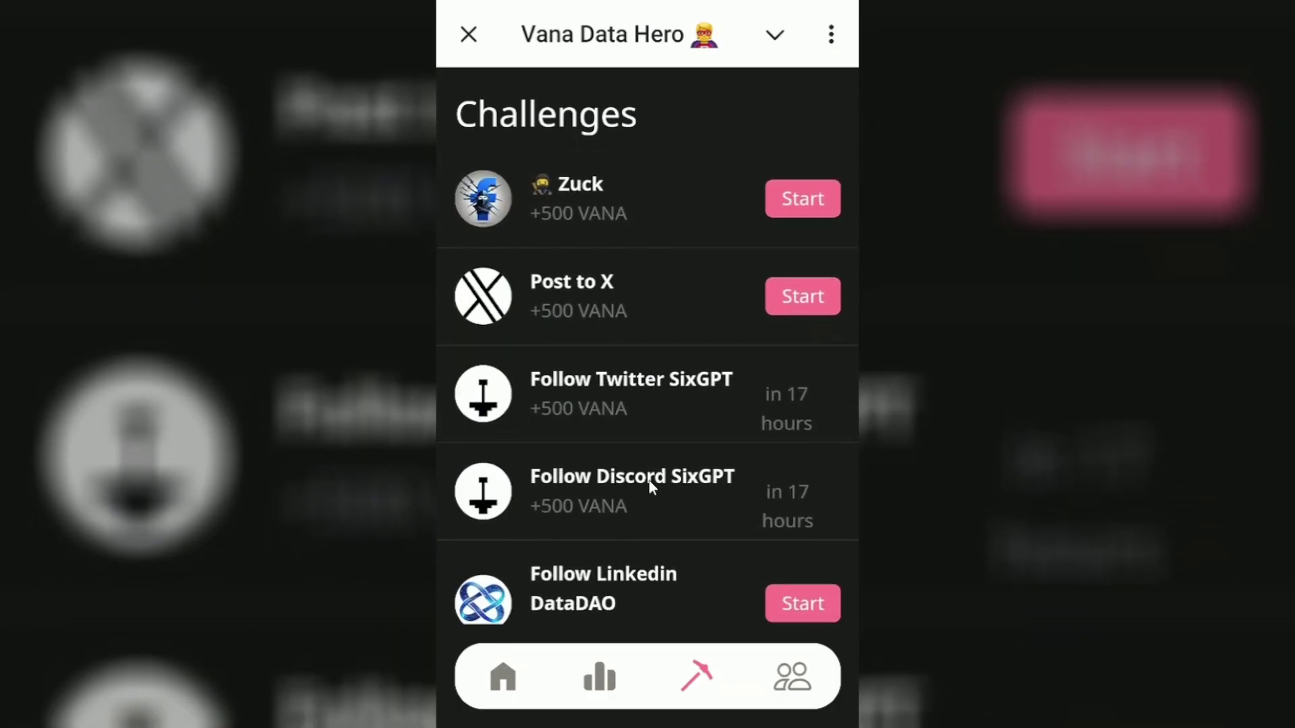
scroll(649, 479, "down", 4)
scroll(650, 483, "down", 3)
scroll(650, 485, "down", 1)
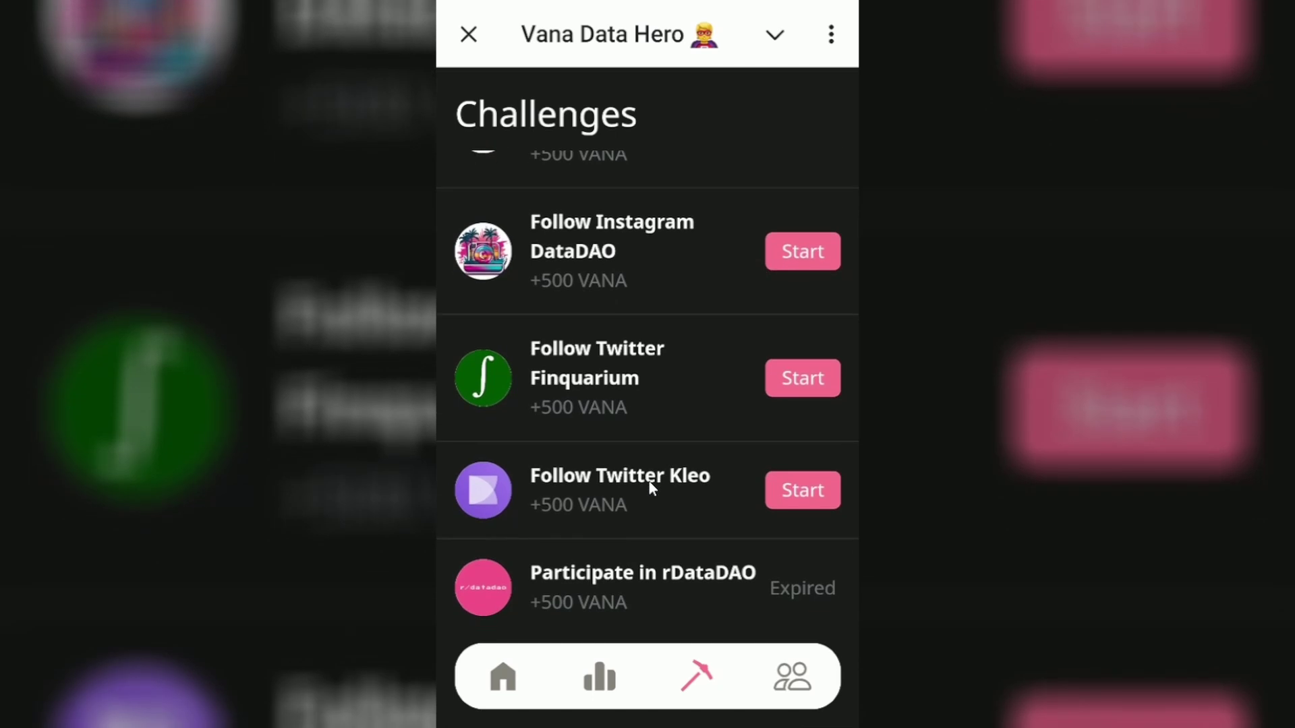
scroll(648, 487, "down", 2)
scroll(647, 489, "down", 4)
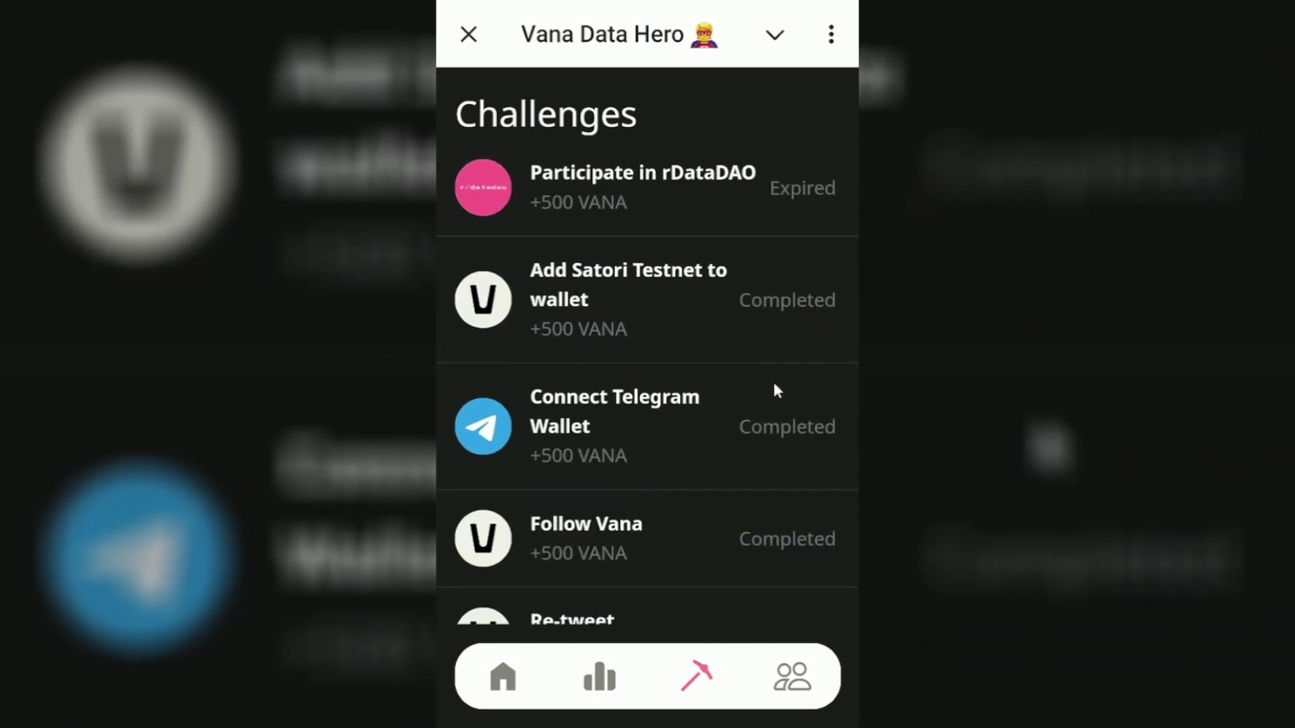
scroll(734, 460, "down", 3)
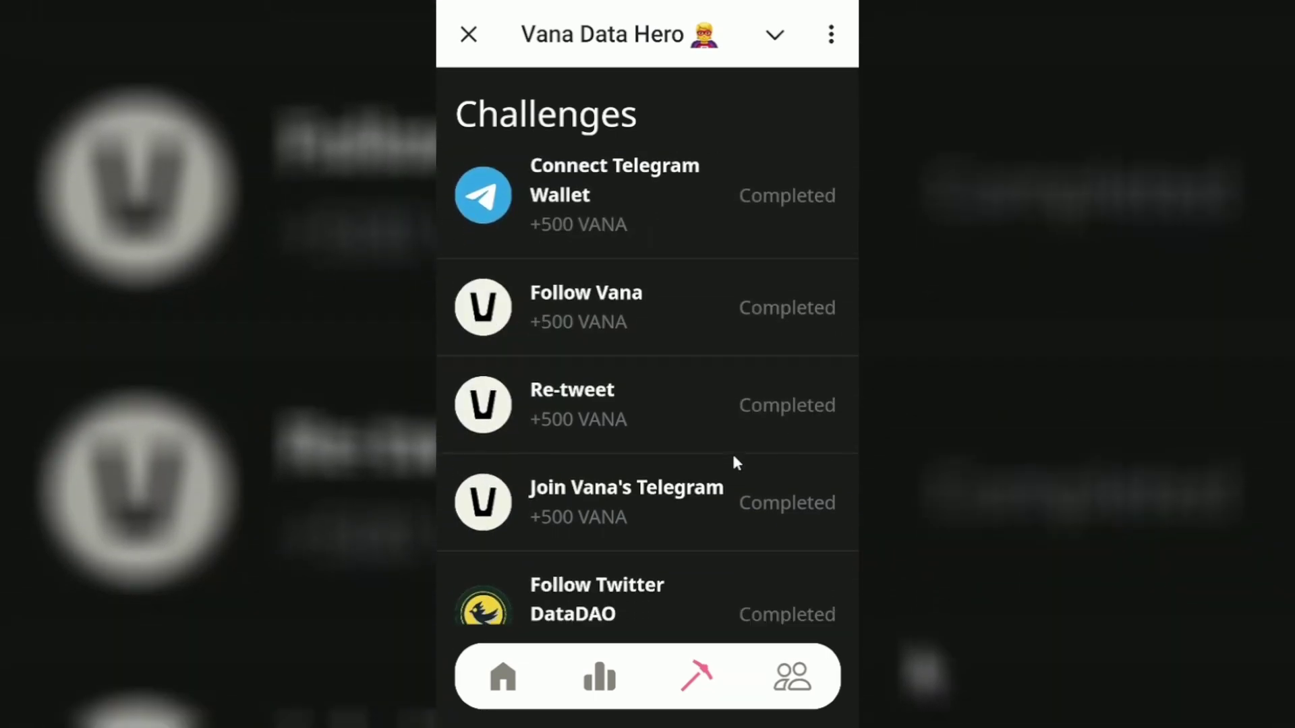
scroll(734, 460, "down", 1)
scroll(736, 463, "down", 4)
scroll(736, 463, "down", 1)
scroll(736, 463, "down", 2)
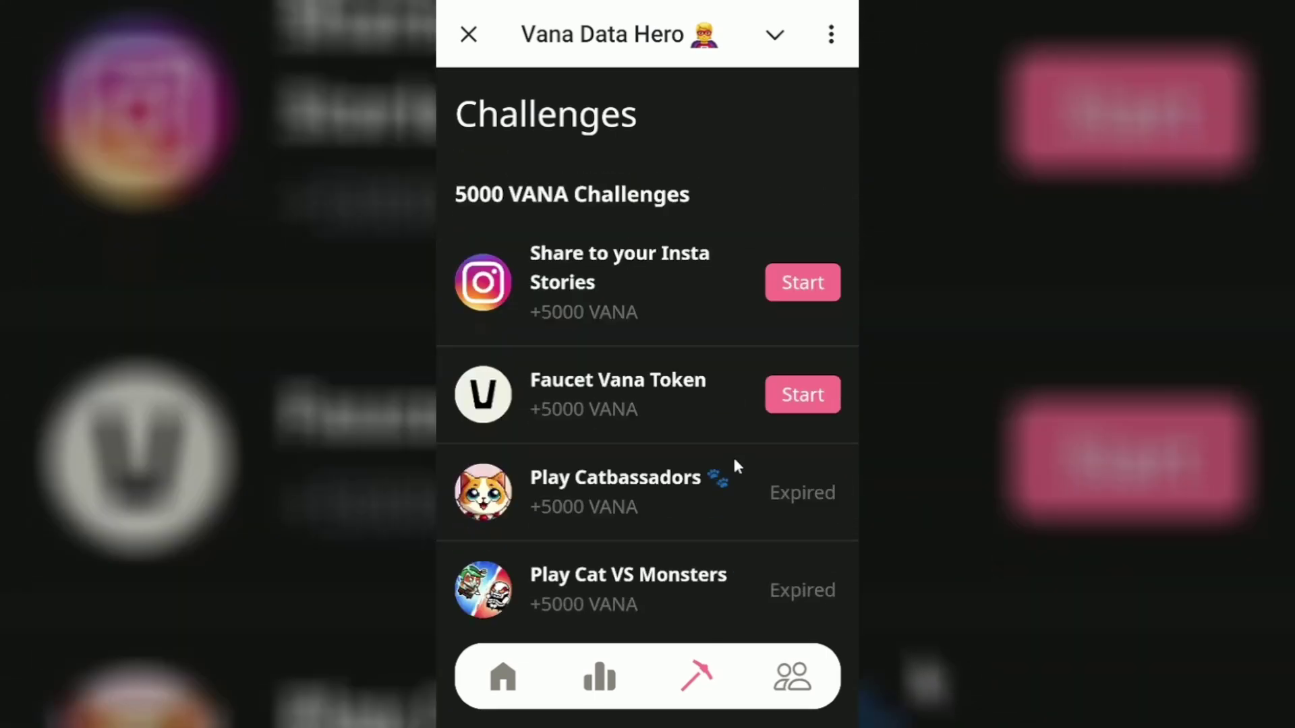
scroll(735, 464, "down", 1)
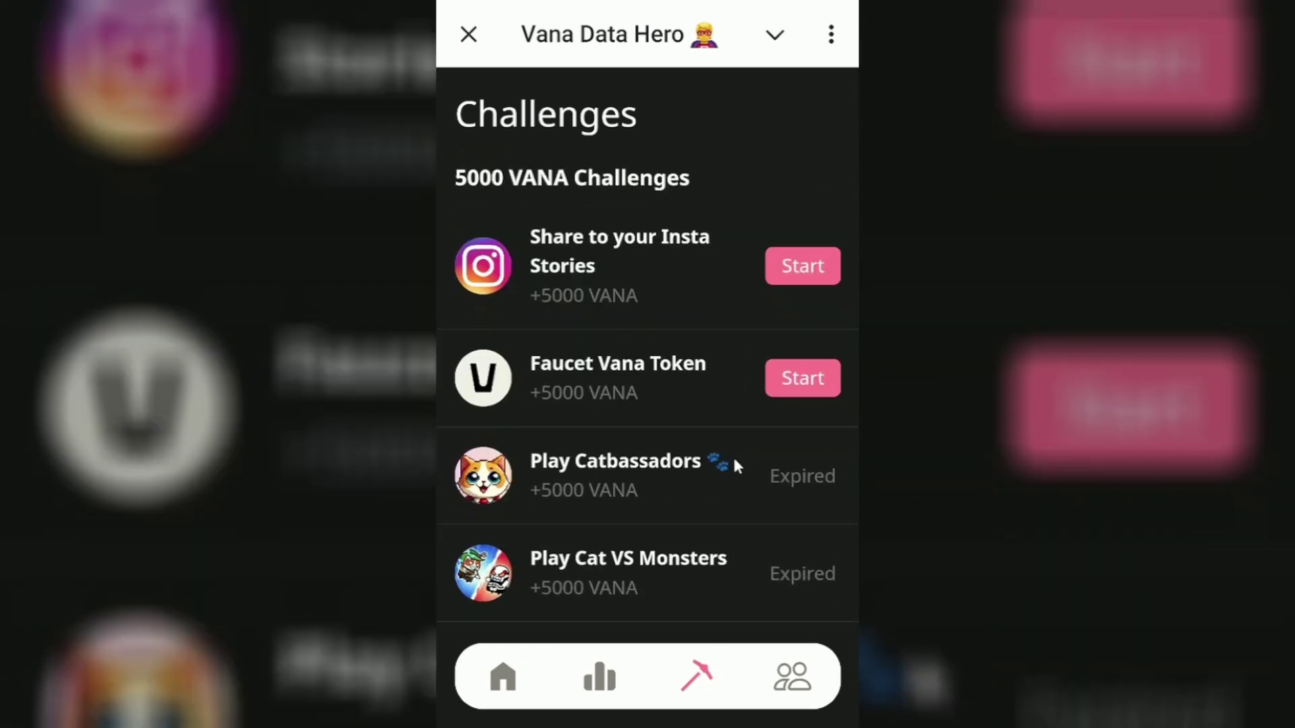
left_click(802, 390)
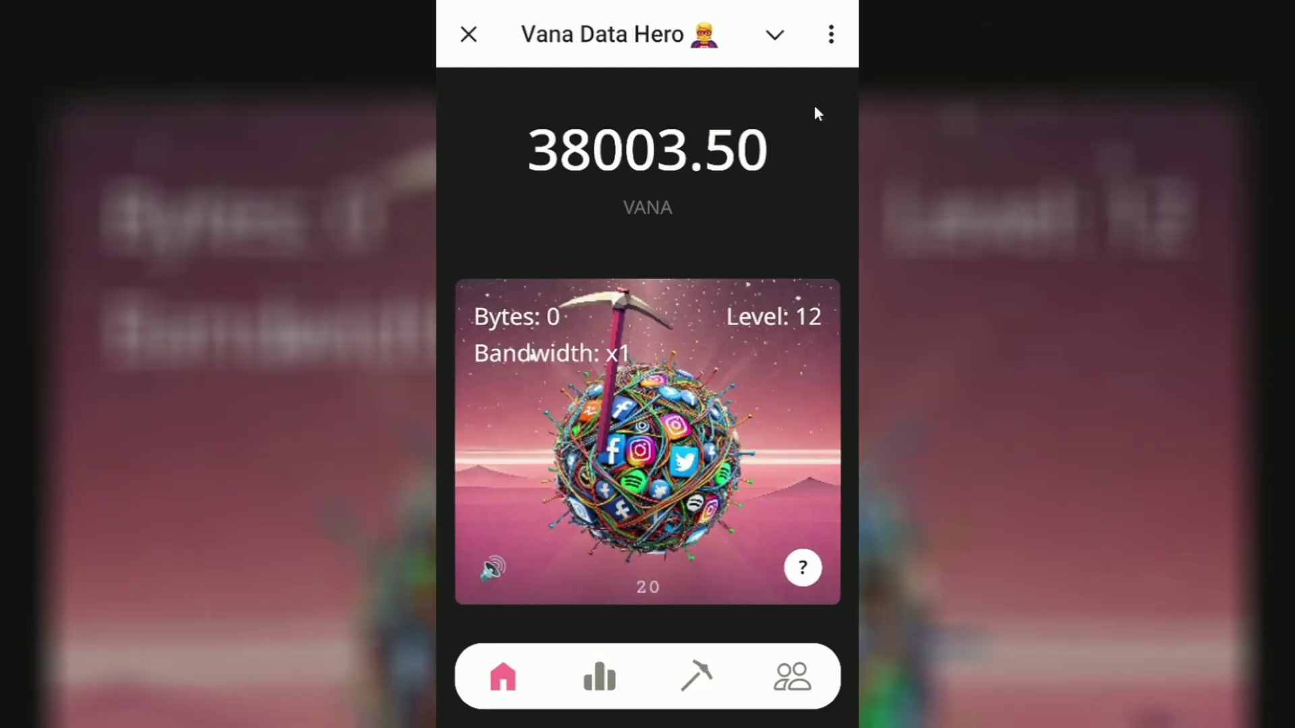
Step: Reload the Vana Data Hero mini app and open the Challenges tab
left_click(831, 35)
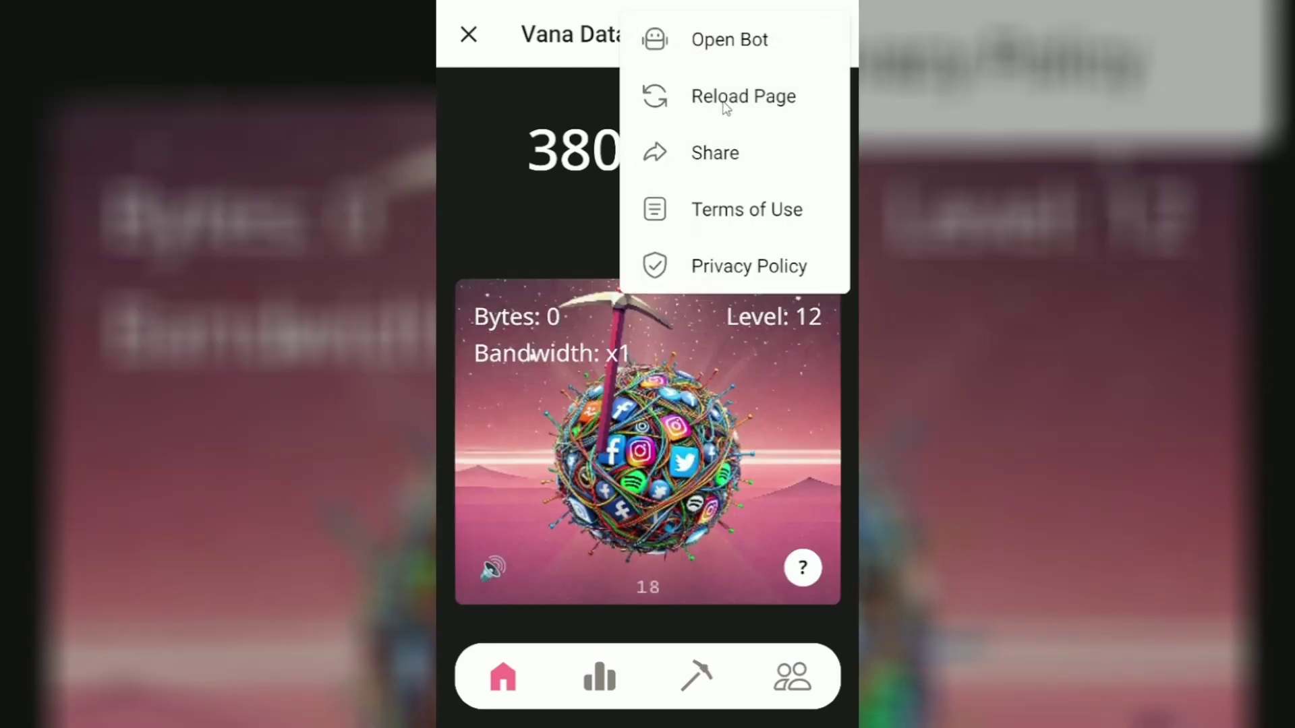
left_click(726, 102)
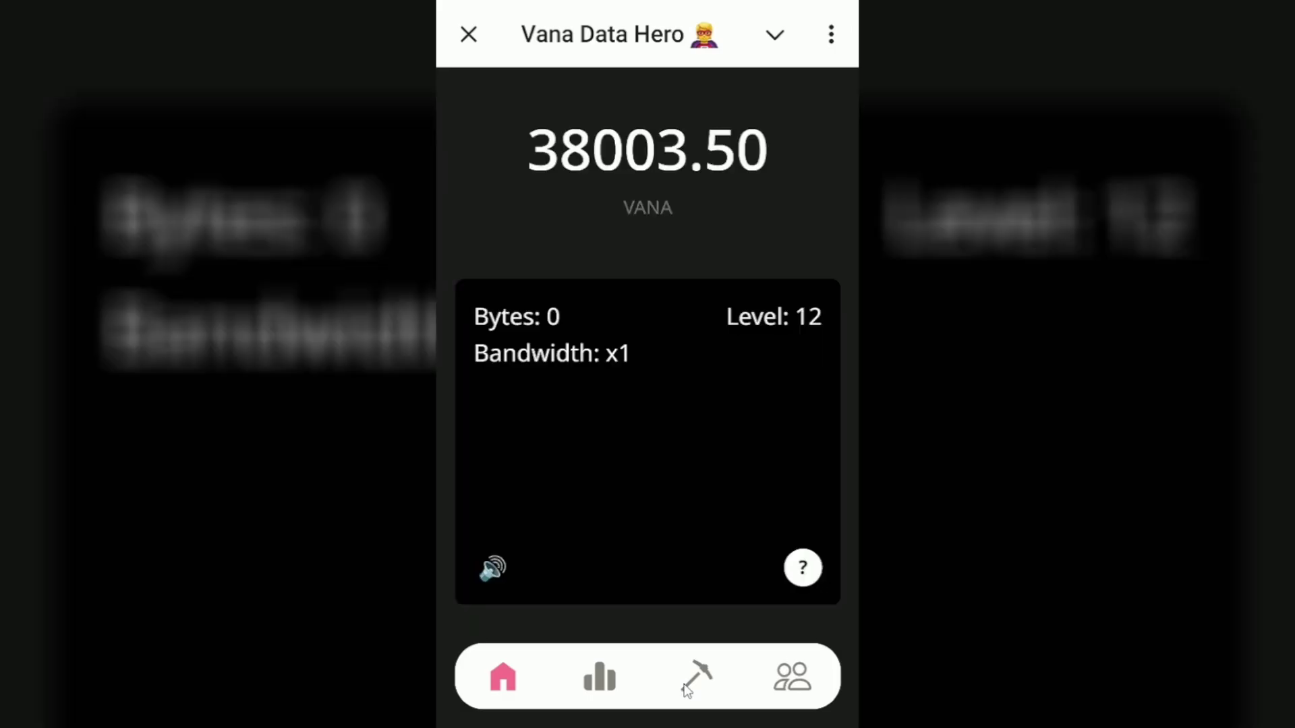
left_click(694, 678)
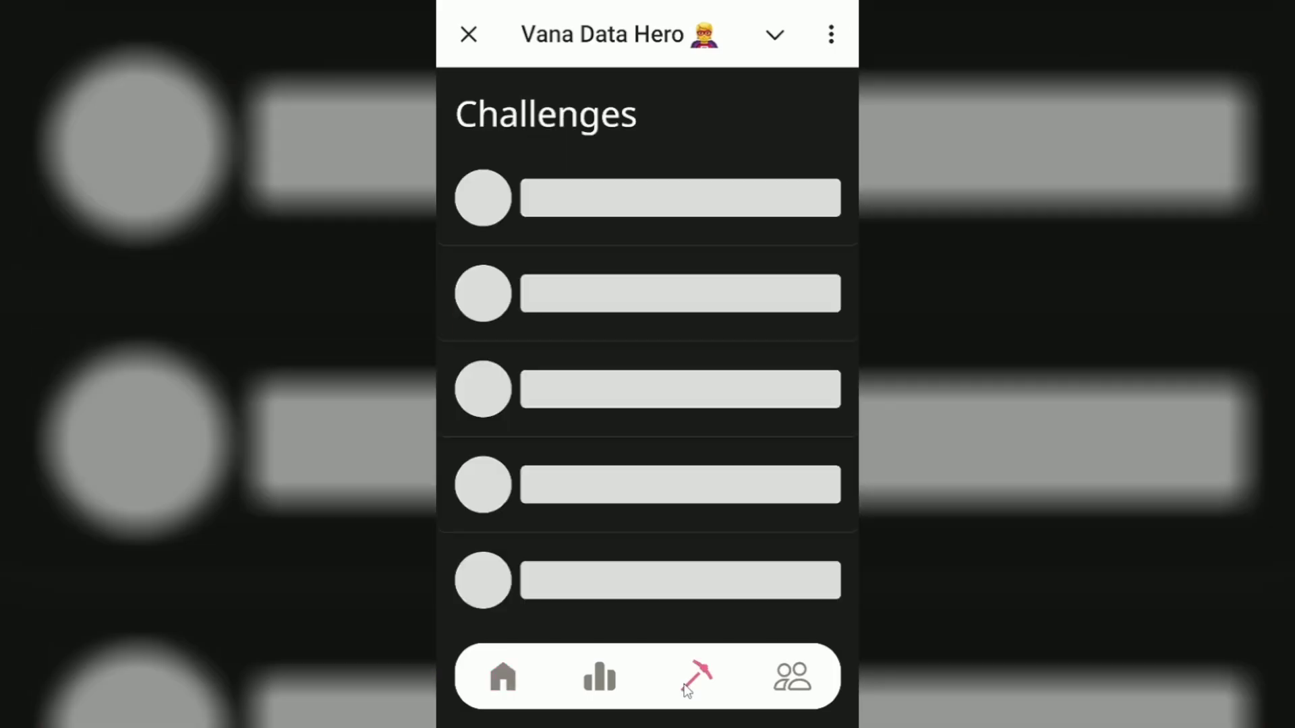
Step: Scroll the challenges to confirm Faucet Vana Token now shows Completed
scroll(682, 489, "down", 5)
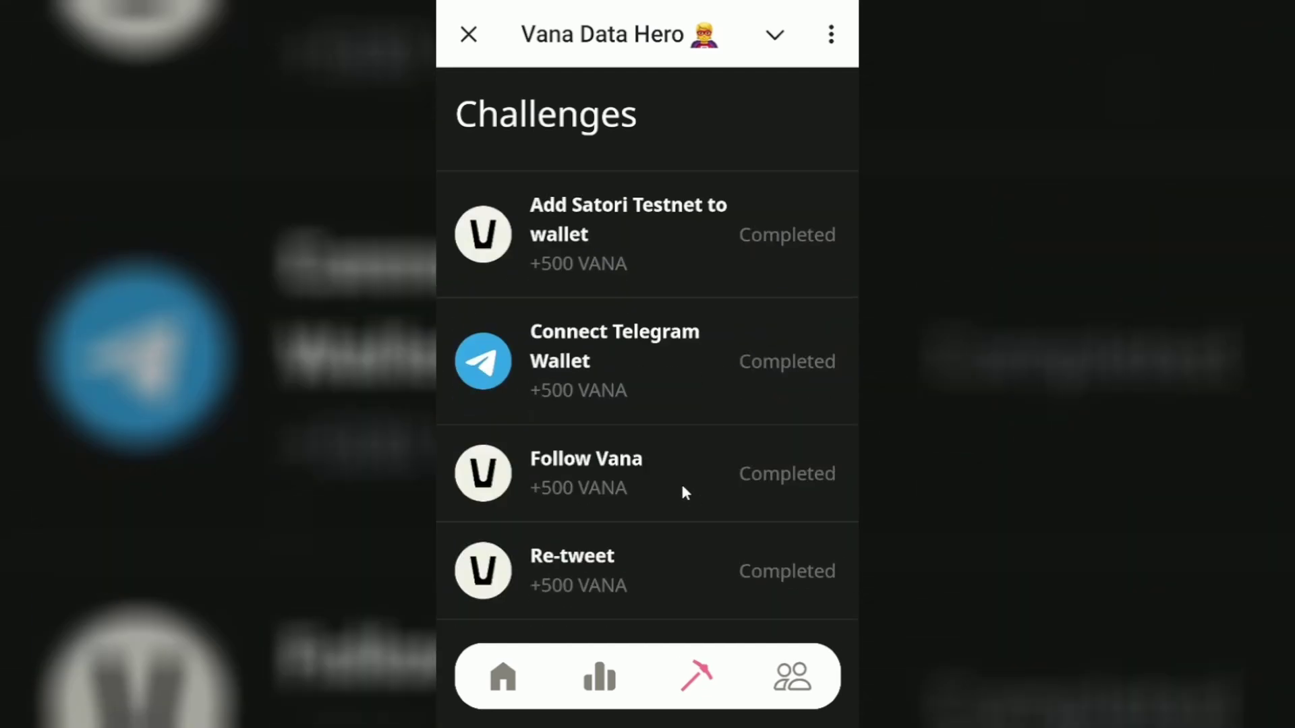
scroll(683, 491, "down", 3)
scroll(684, 493, "down", 3)
scroll(686, 494, "down", 3)
scroll(687, 497, "down", 8)
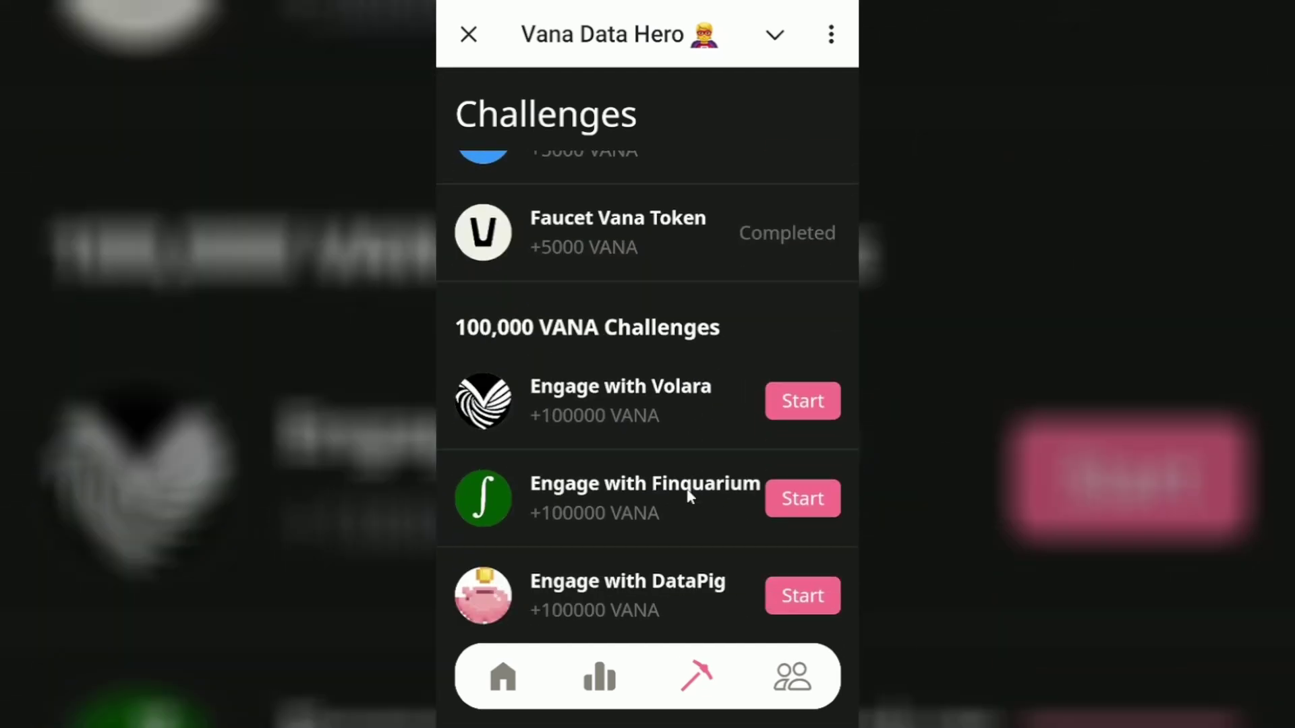
scroll(686, 439, "up", 2)
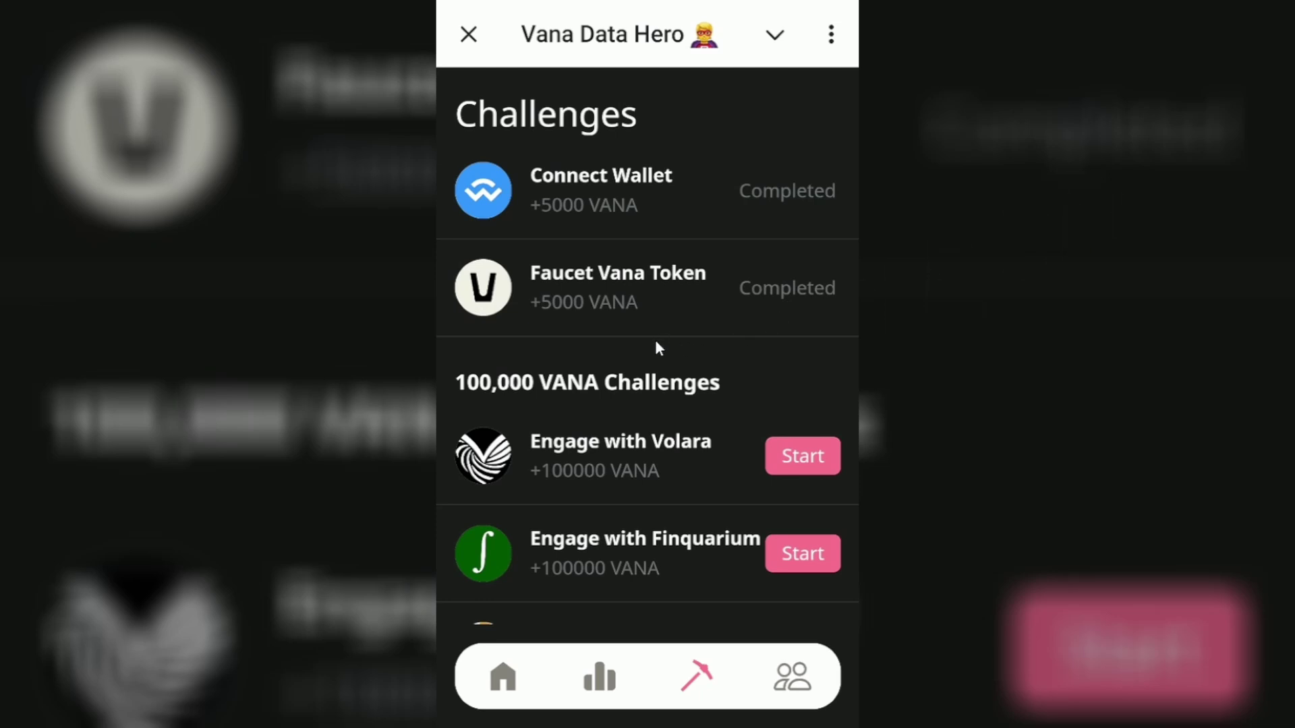
left_click_drag(661, 439, 671, 274)
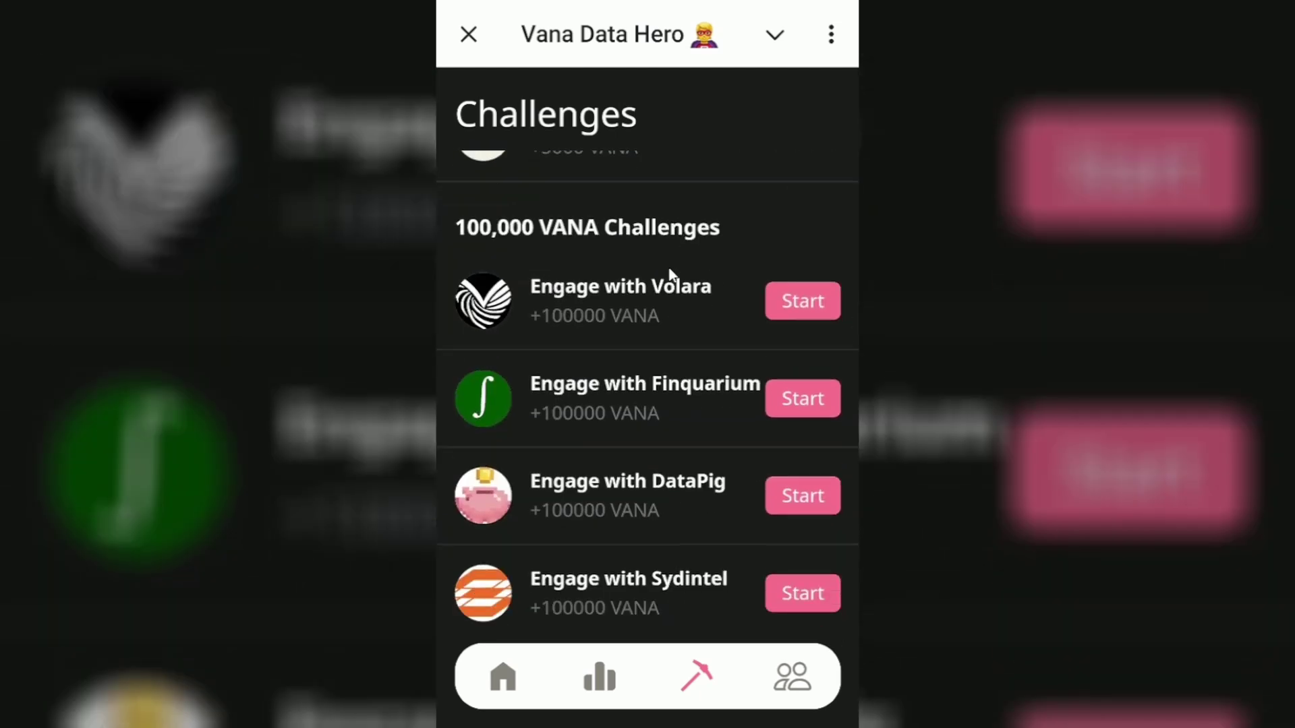
Step: Go back Home and tap the data ball four times to mine bytes
left_click(520, 669)
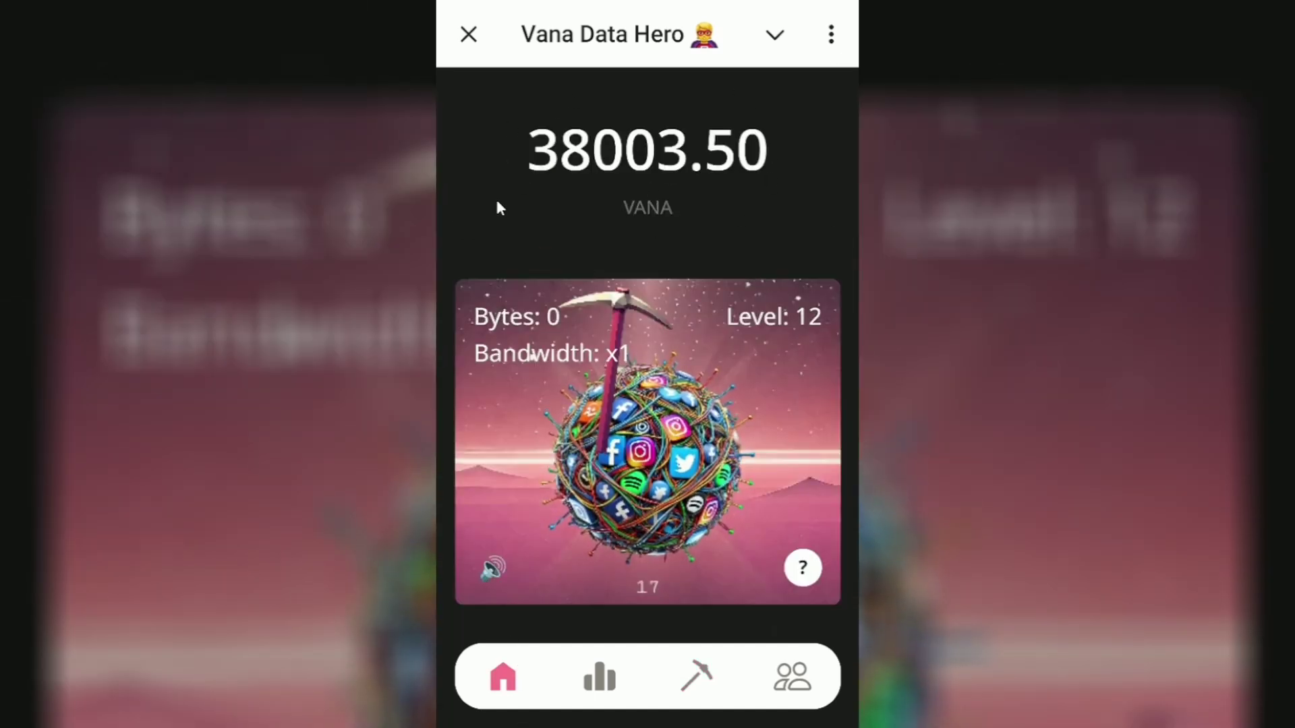
left_click(656, 427)
left_click(656, 427)
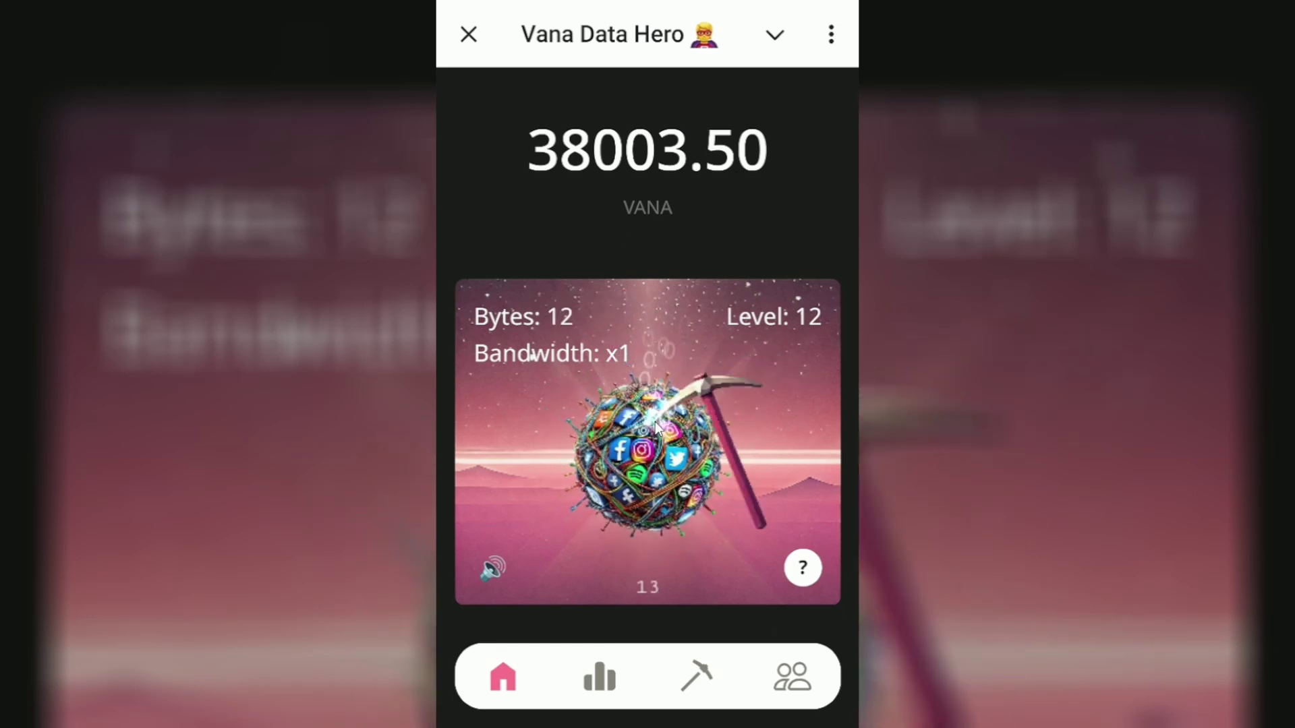
left_click(656, 427)
left_click(656, 427)
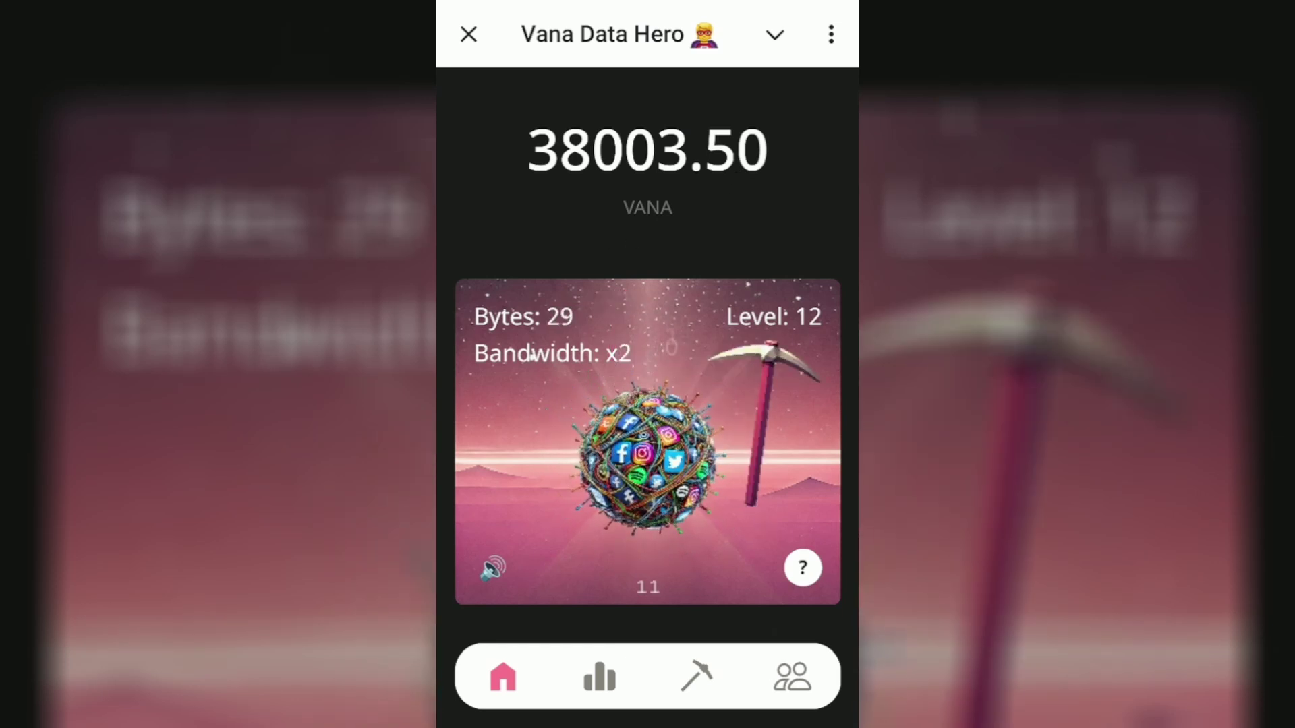